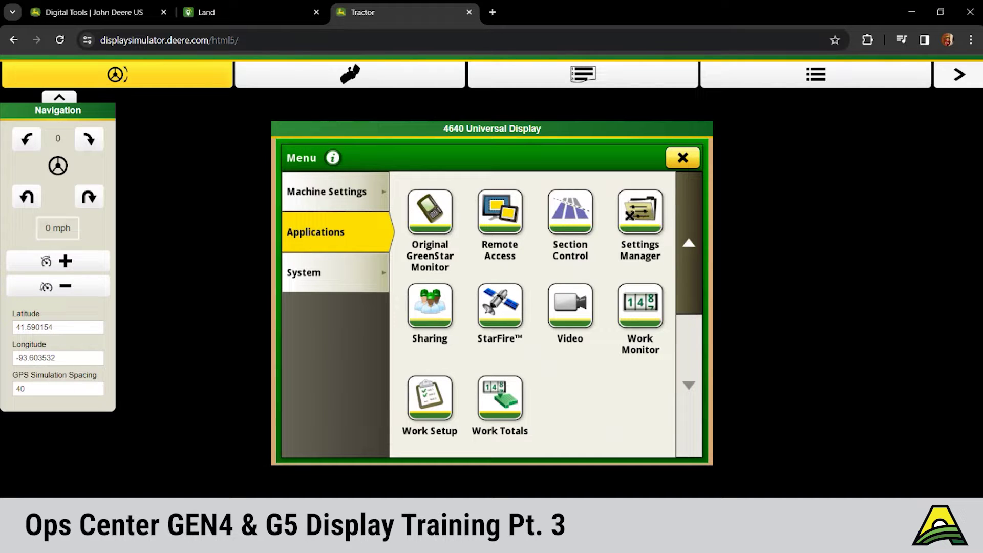
- Open Section Control, switch Master ON, keep Interior boundary checked and leave Exterior unchecked
left_click(570, 211)
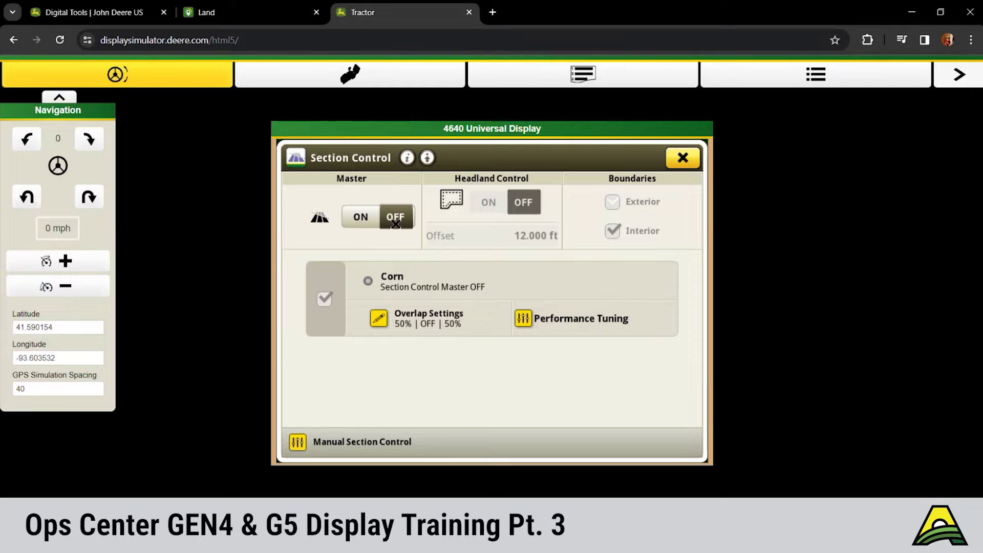
left_click(369, 224)
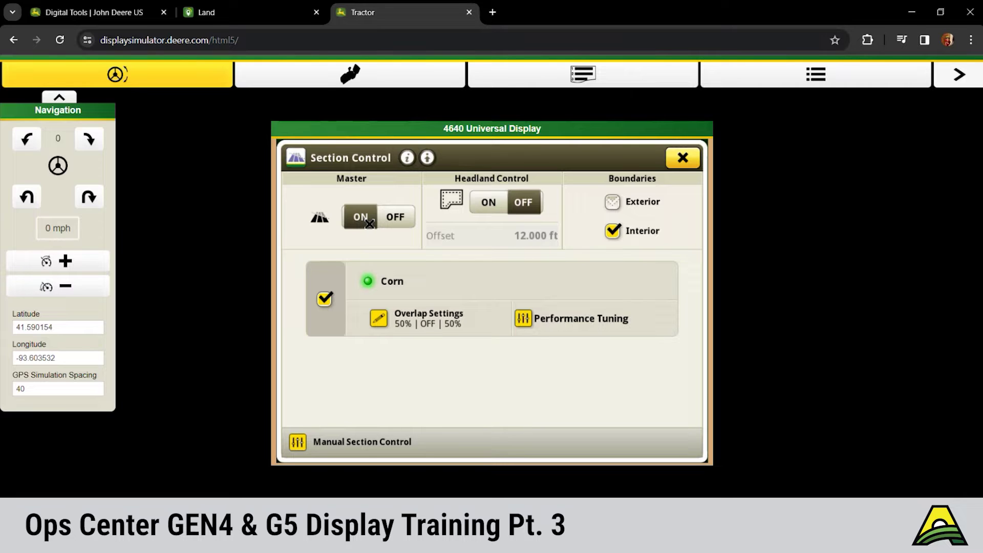
left_click(614, 231)
left_click(614, 231)
left_click(612, 202)
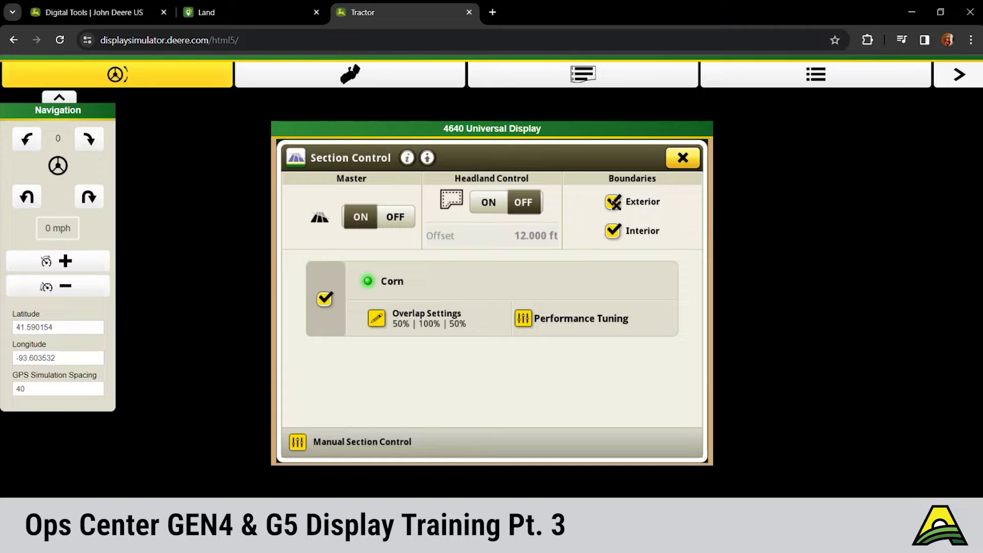
left_click(614, 203)
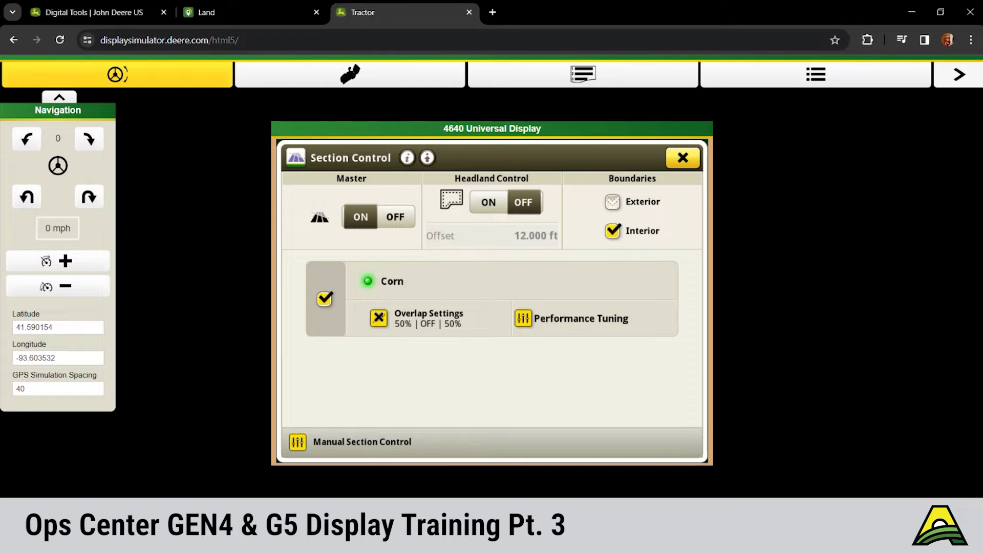
- In Corn's overlap settings, choose 100% Overlap for Seed Placement
left_click(377, 320)
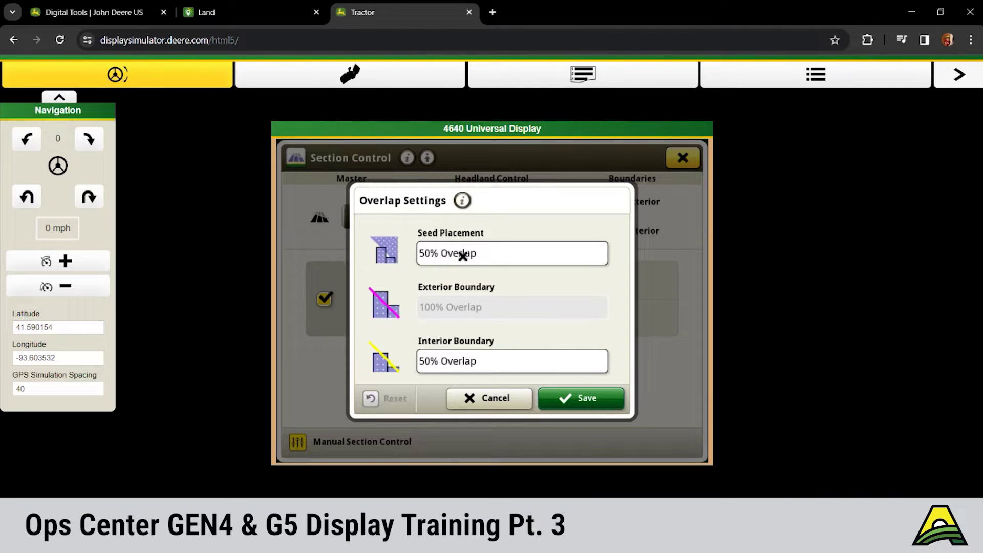
left_click(496, 253)
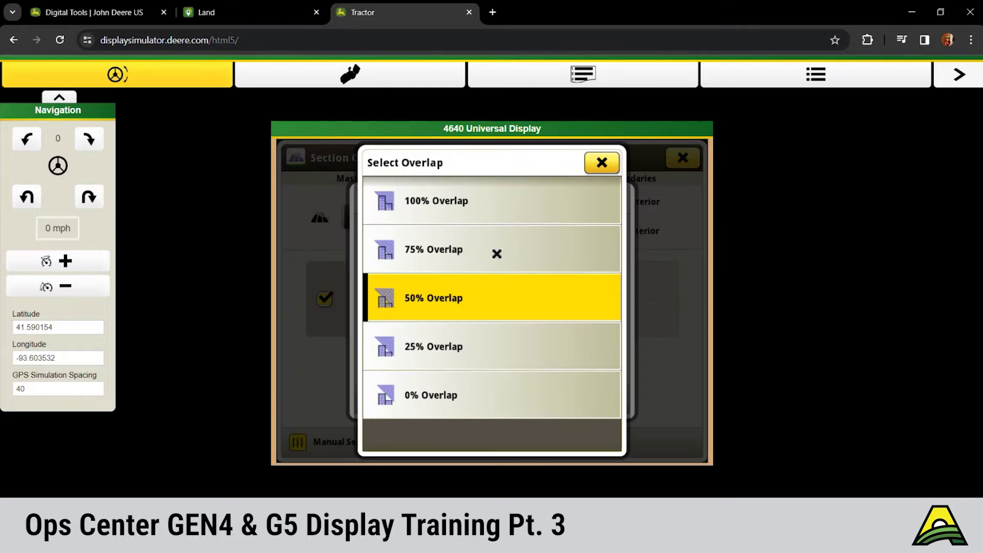
left_click(476, 216)
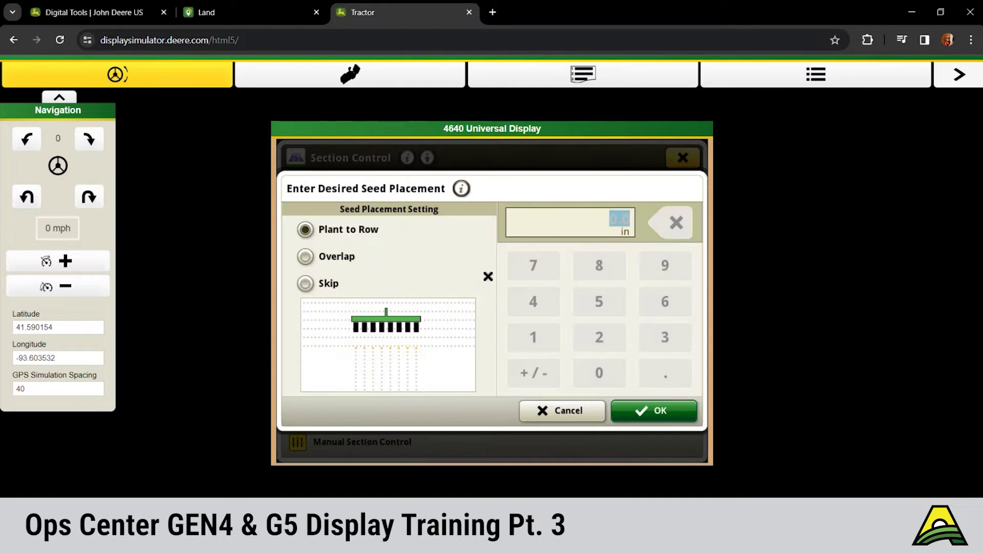
left_click(641, 409)
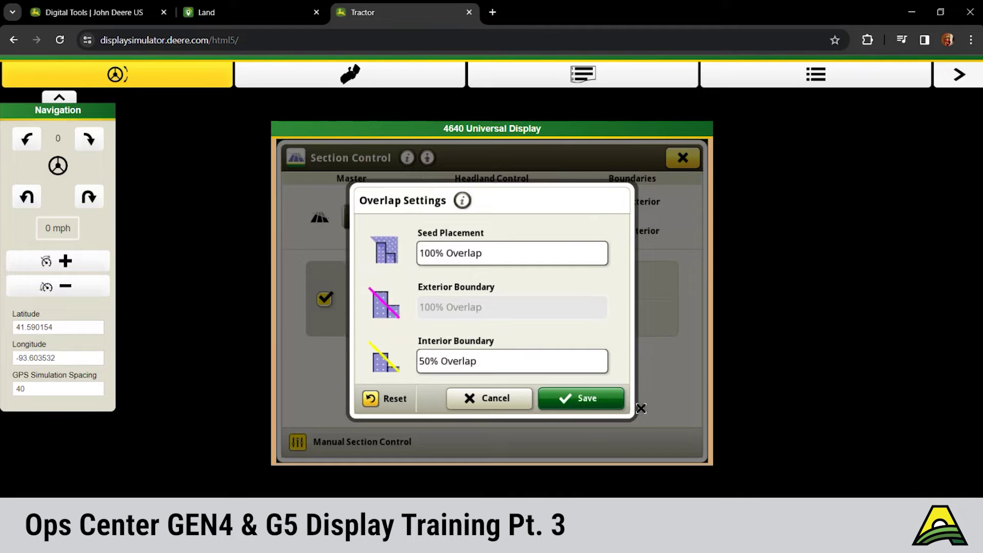
- Reselect 100% Overlap with Plant to Row placement, confirm it, and save the overlap settings
left_click(553, 256)
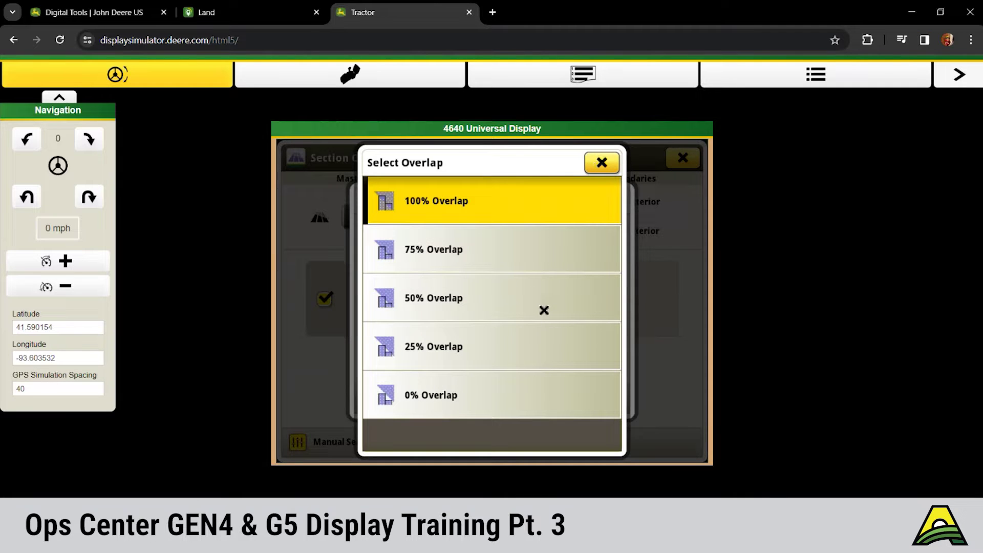
left_click(524, 191)
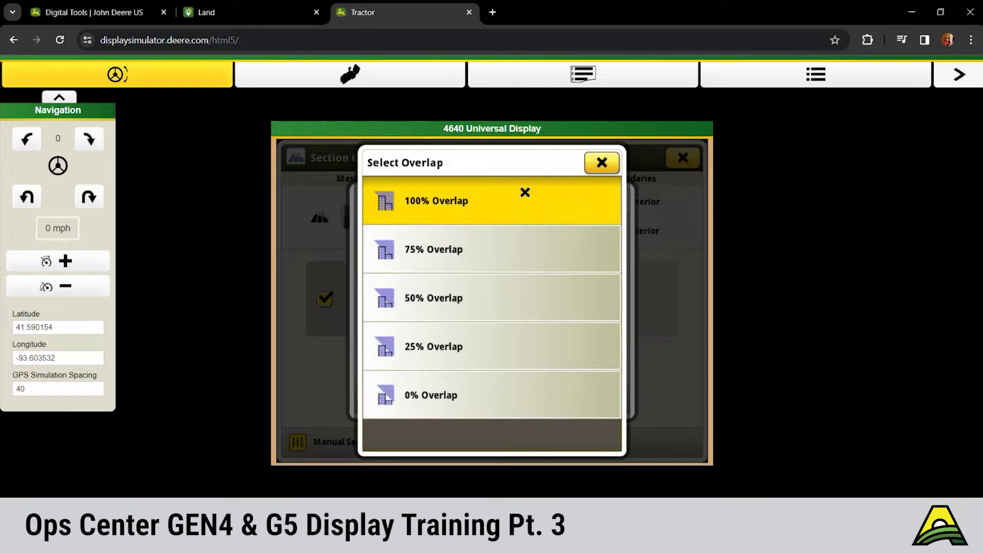
left_click(331, 263)
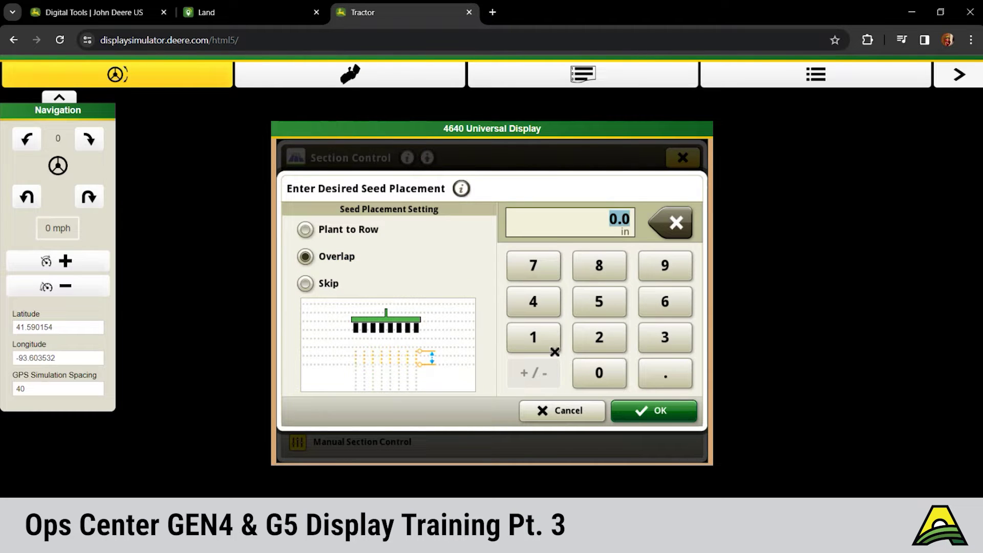
left_click(541, 339)
left_click(594, 372)
left_click(315, 281)
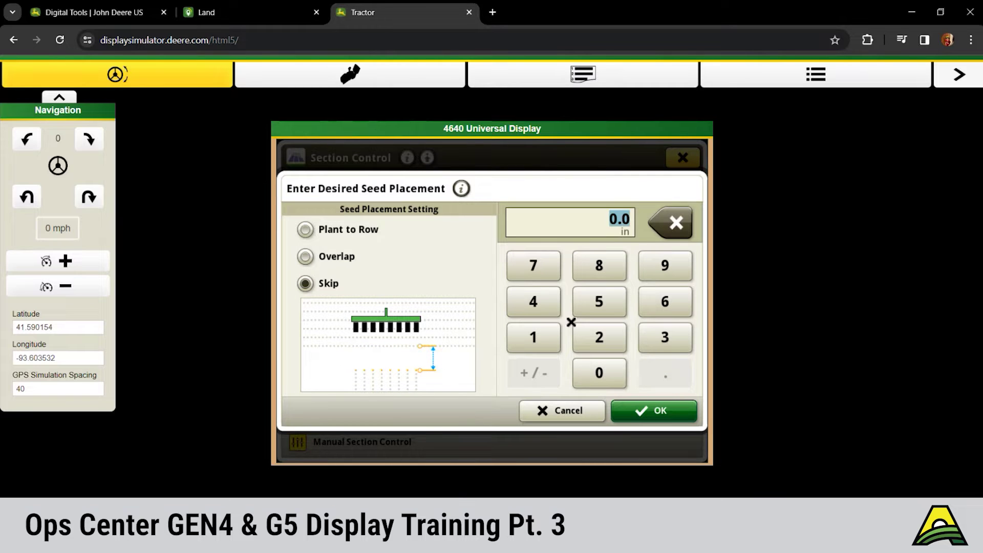
left_click(545, 336)
left_click(587, 303)
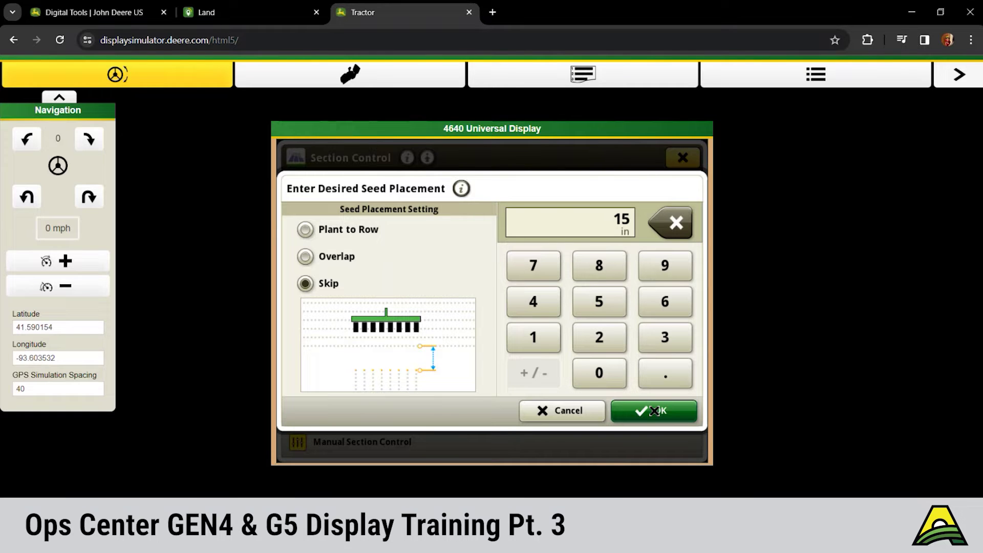
left_click(343, 229)
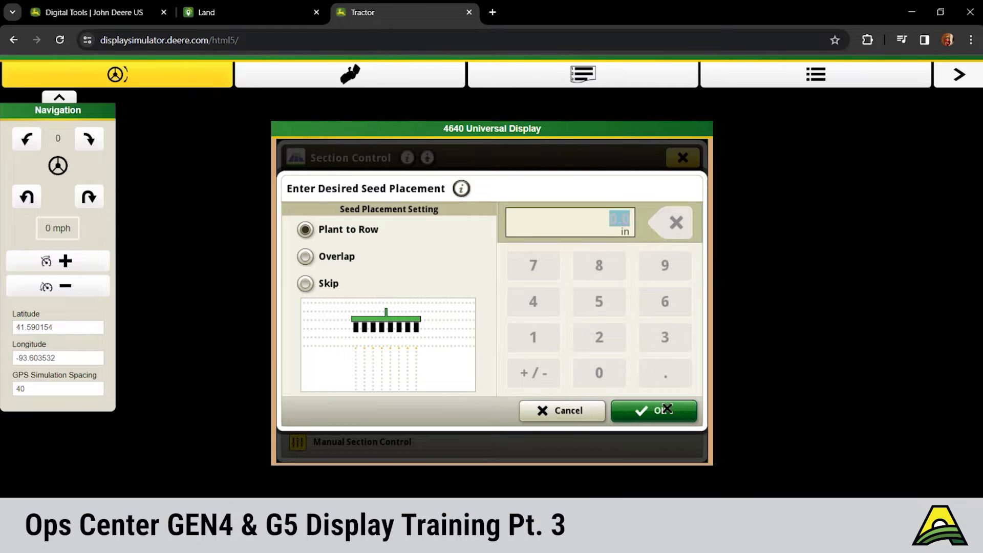
left_click(667, 408)
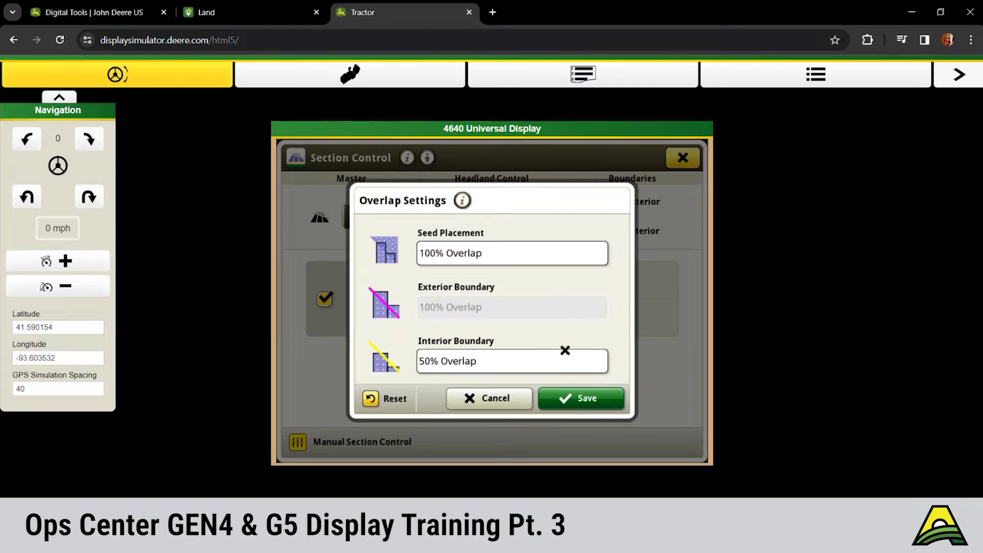
left_click(563, 399)
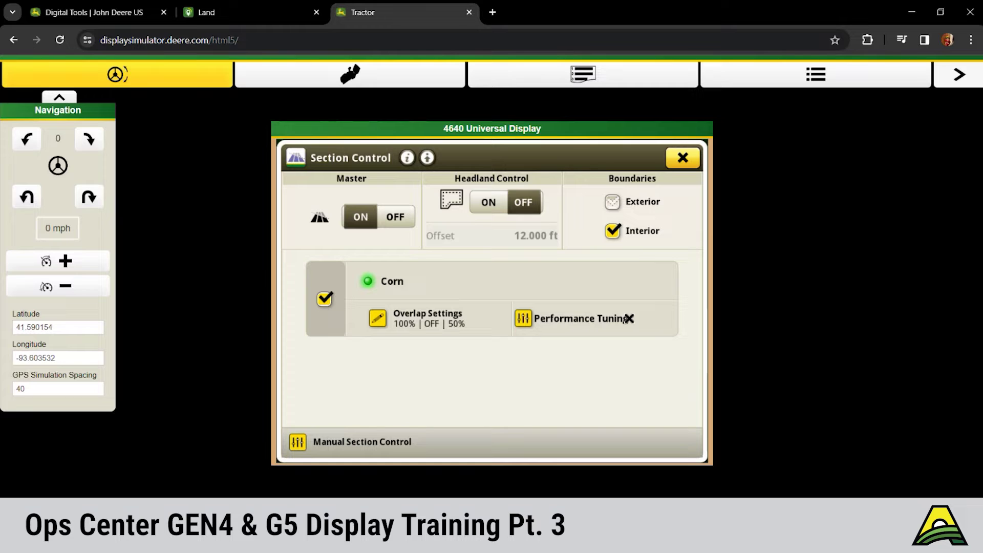
- Start Performance Tuning and set the entering planted area speed to 4.5 mi/h
left_click(628, 318)
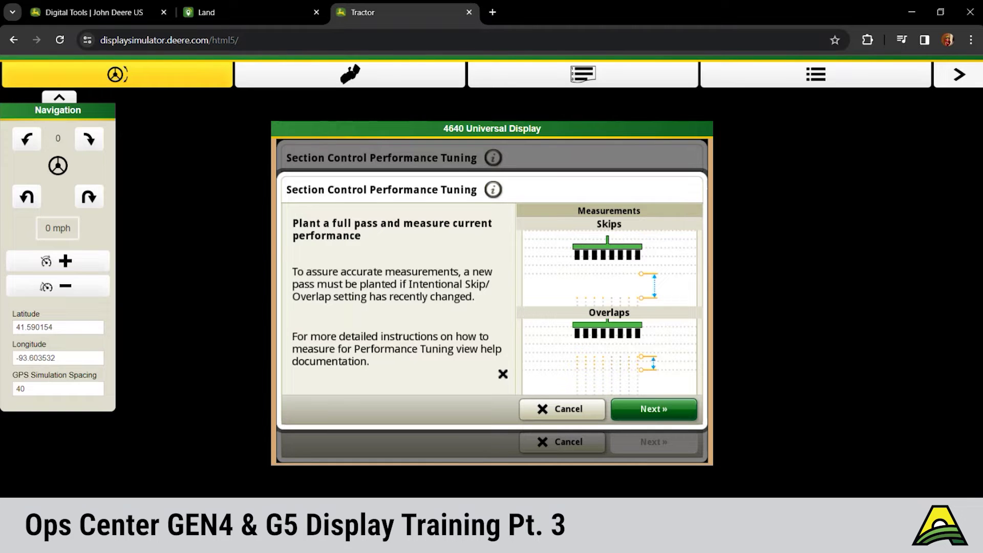
left_click(628, 406)
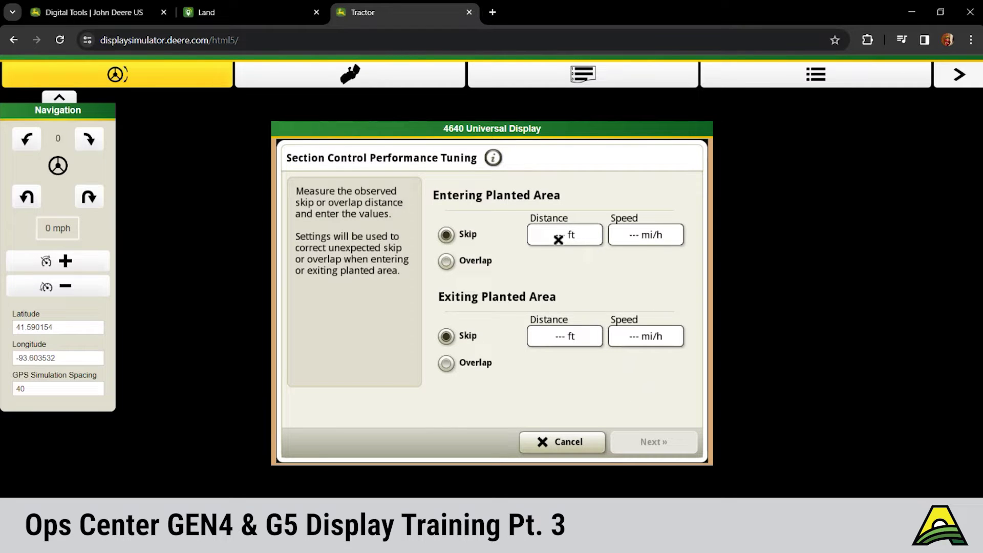
left_click(643, 236)
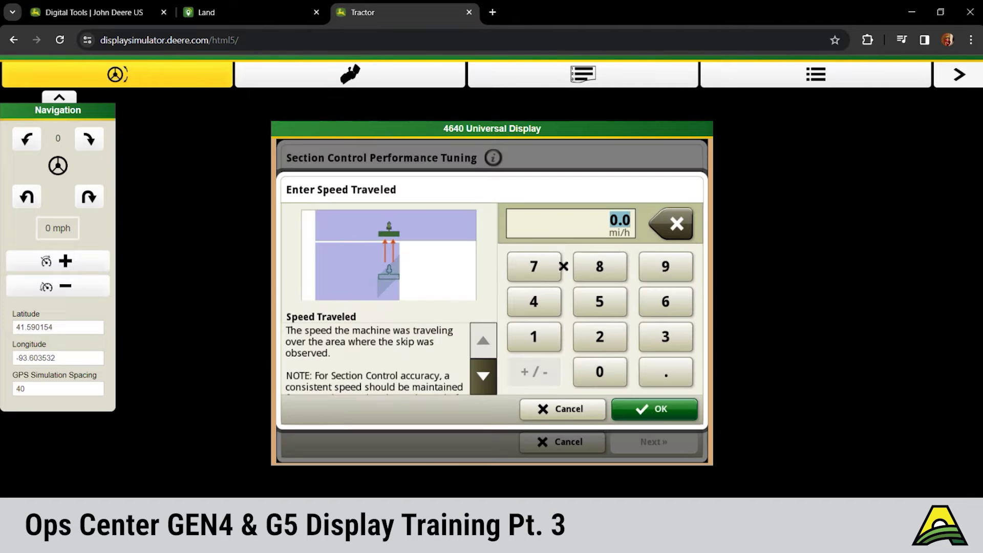
left_click(533, 296)
left_click(652, 369)
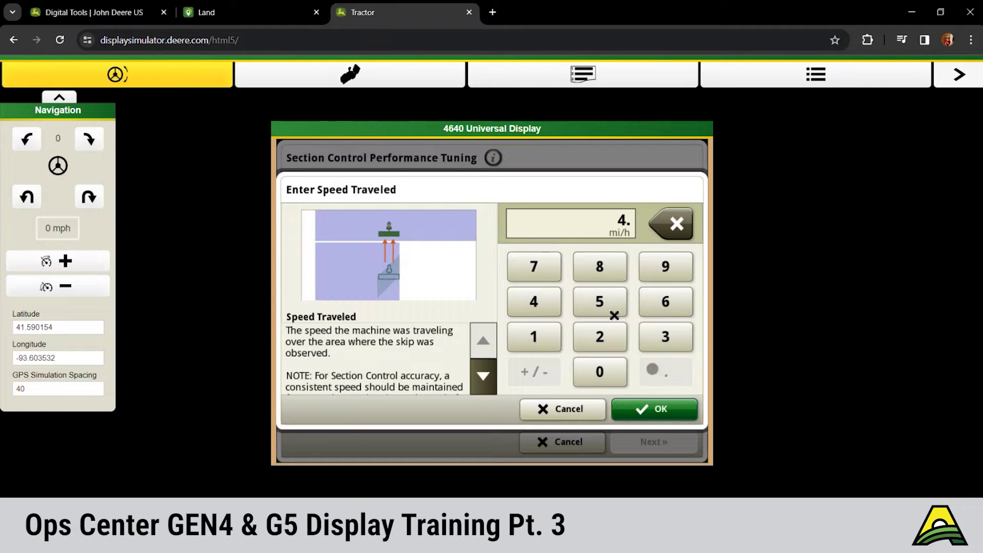
left_click(612, 311)
left_click(651, 406)
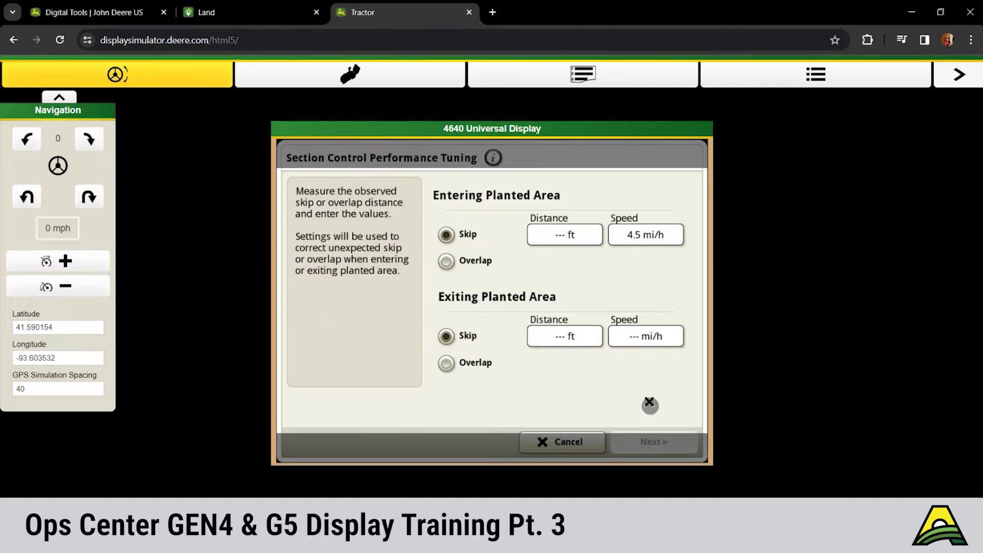
- Set the entering planted area skip distance to 10 inches
left_click(553, 240)
left_click(627, 224)
left_click(533, 336)
left_click(594, 373)
left_click(655, 407)
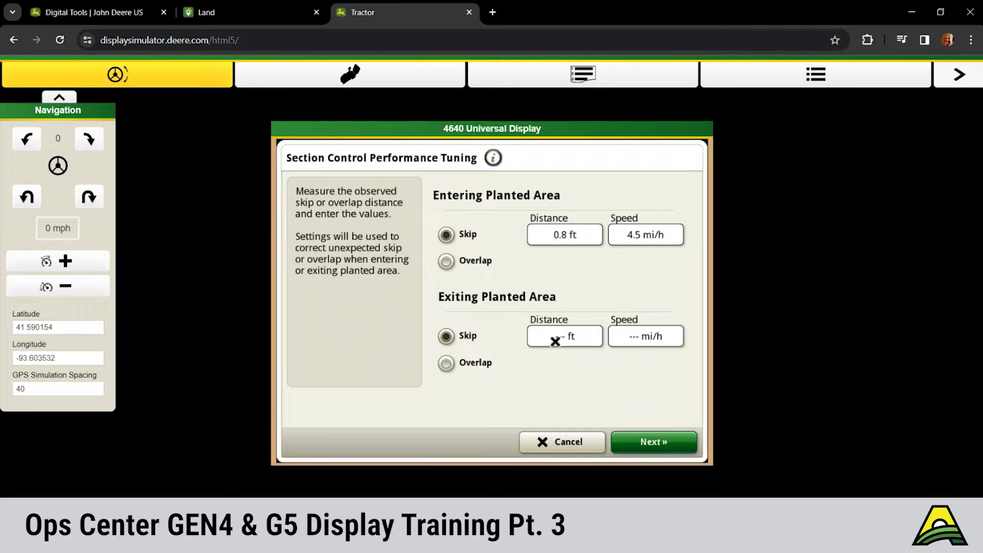
- Record the exiting planted area as a 12-inch overlap at 5.0 mi/h
left_click(555, 341)
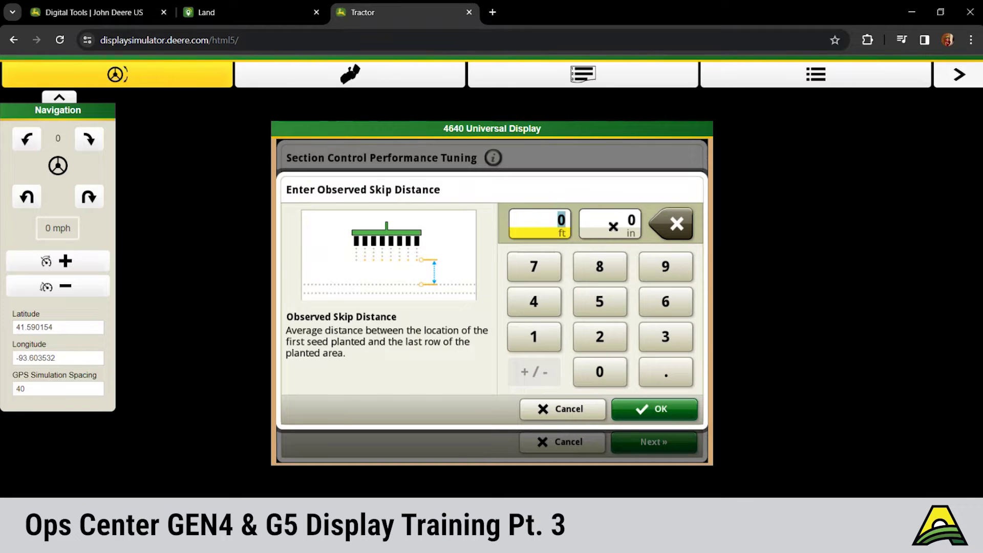
left_click(613, 226)
left_click(552, 337)
left_click(575, 339)
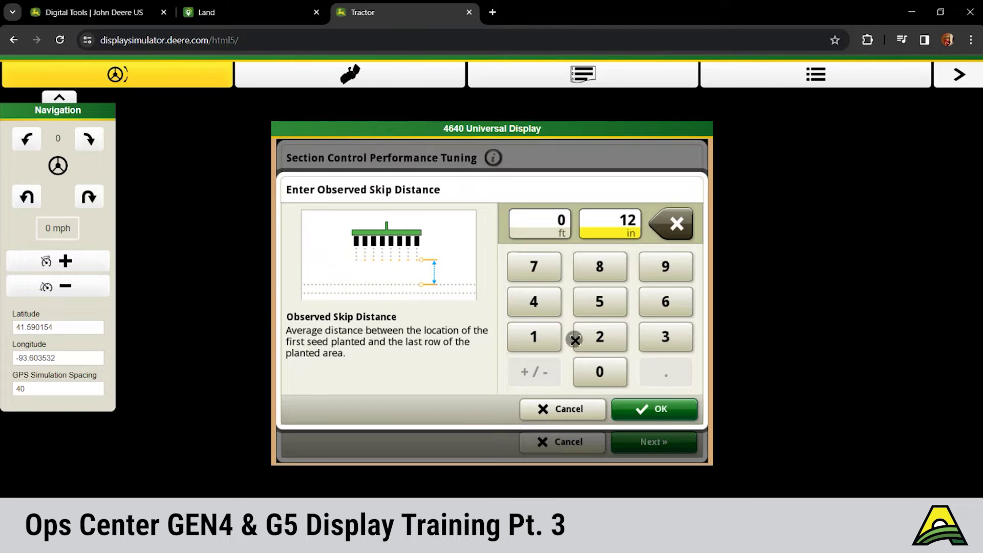
left_click(650, 409)
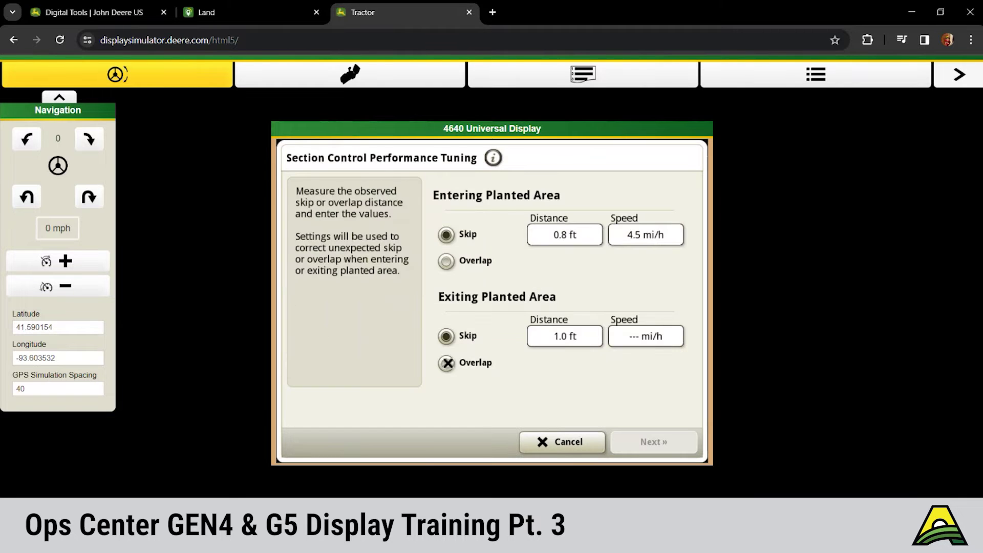
left_click(445, 363)
left_click(633, 336)
left_click(609, 307)
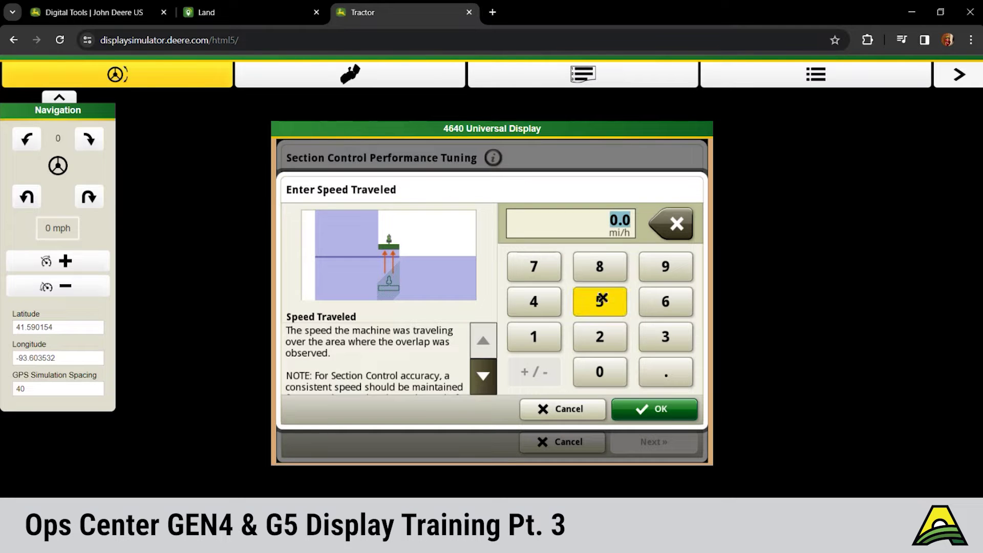
left_click(670, 408)
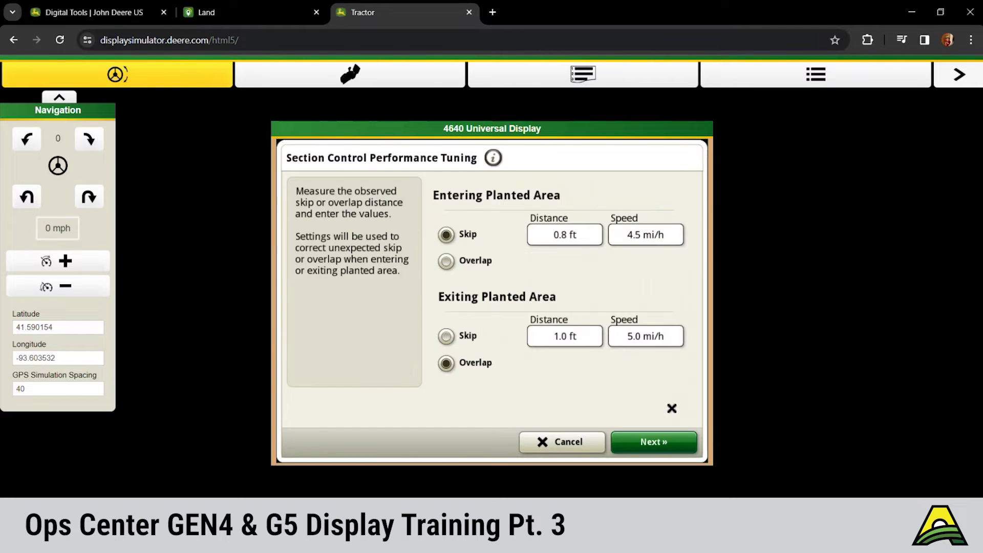
- Accept Plant to Row placement, review the 0.16 s on / 0.17 s off tuning, and apply the settings
left_click(672, 449)
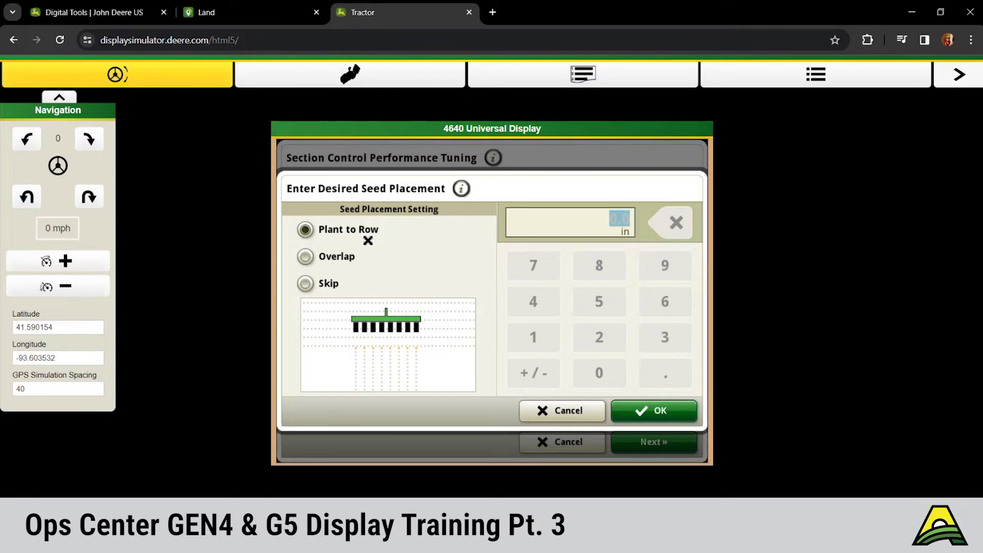
left_click(642, 412)
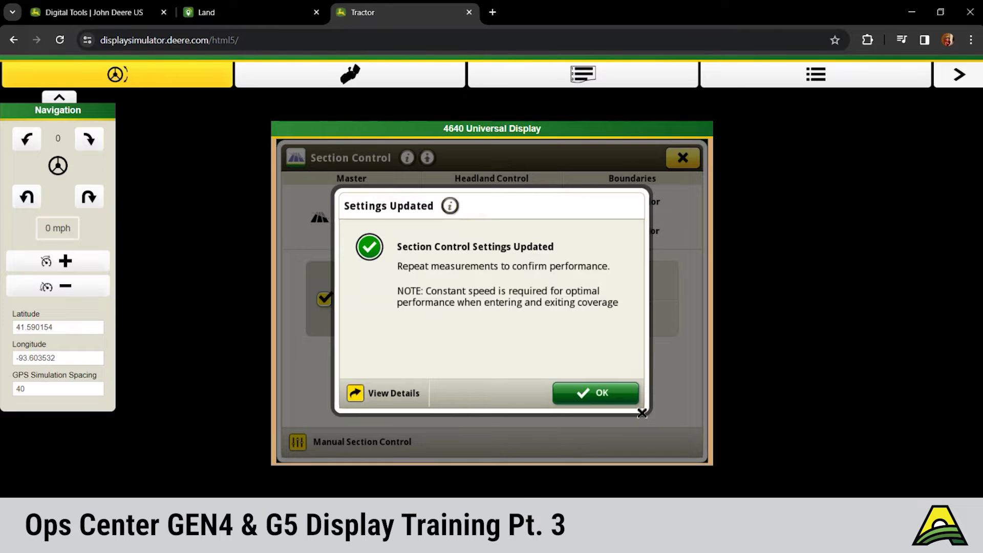
left_click(395, 394)
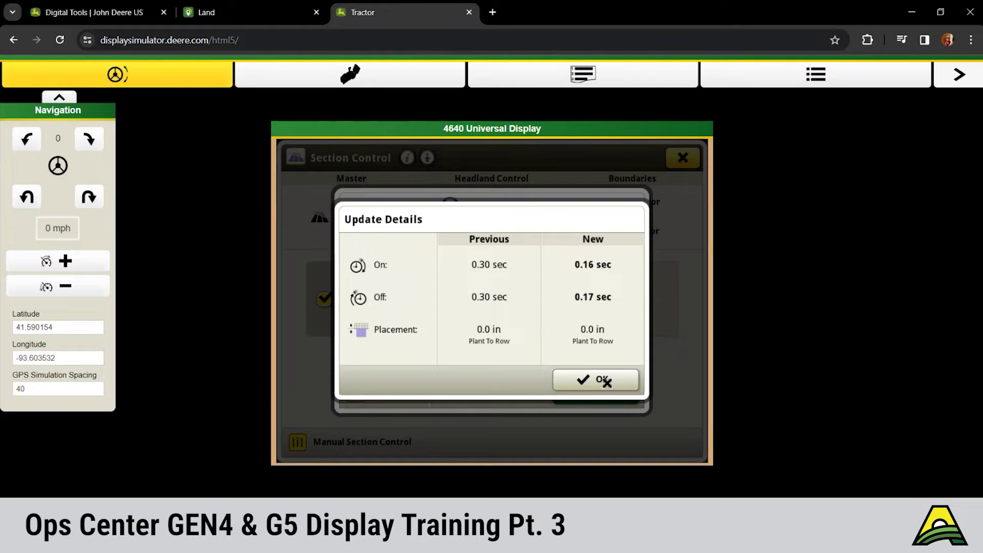
left_click(605, 381)
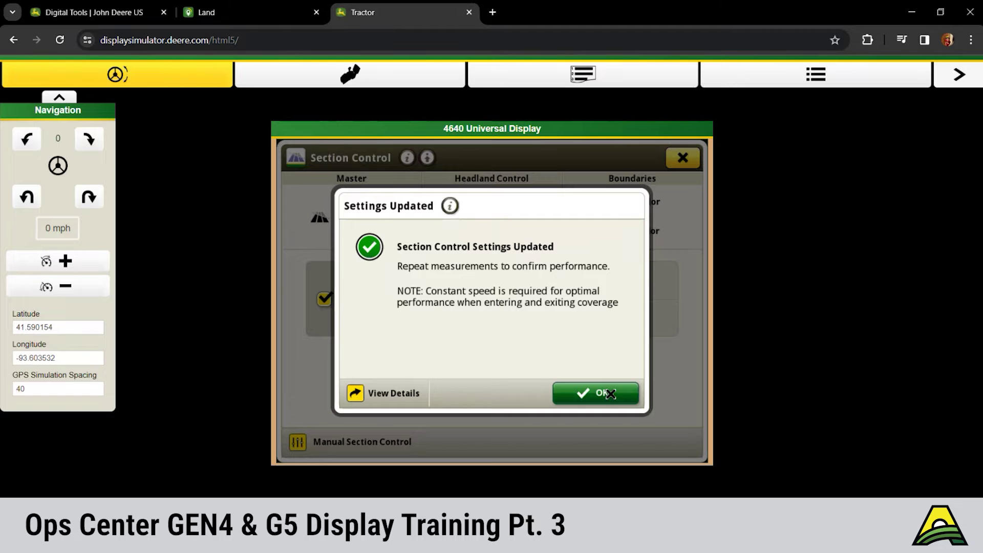
left_click(610, 393)
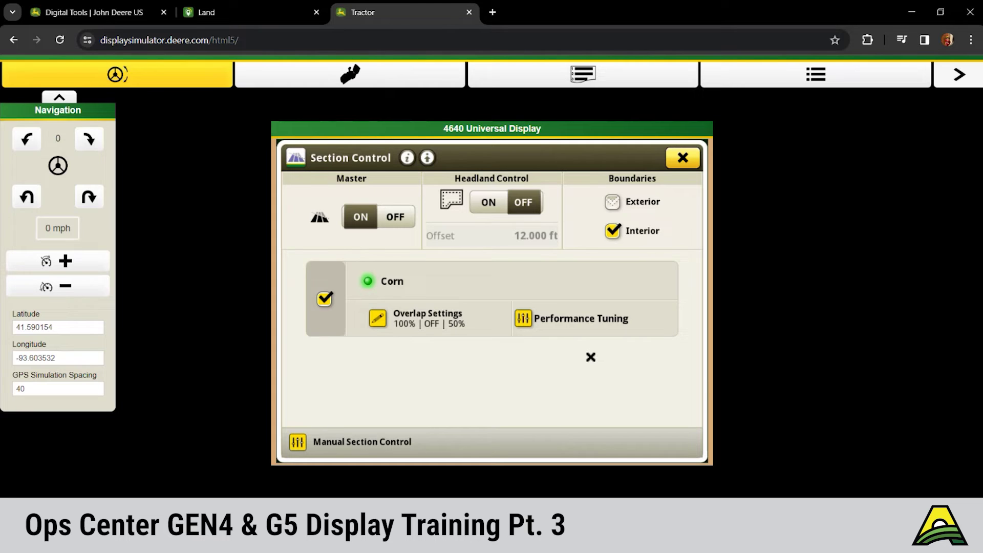
left_click(682, 158)
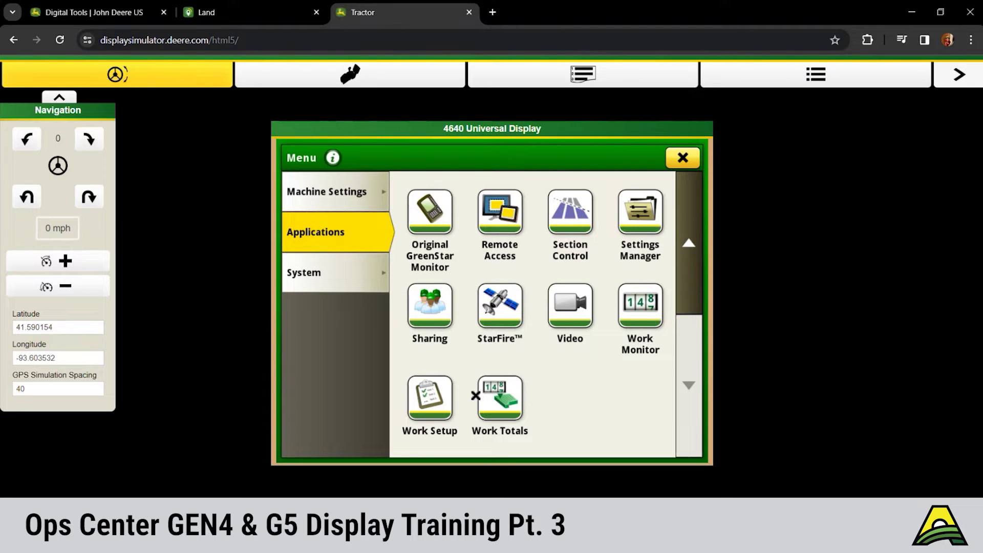
- Open the Work Monitor app to view Counters A with 361.7 ft distance
left_click(644, 314)
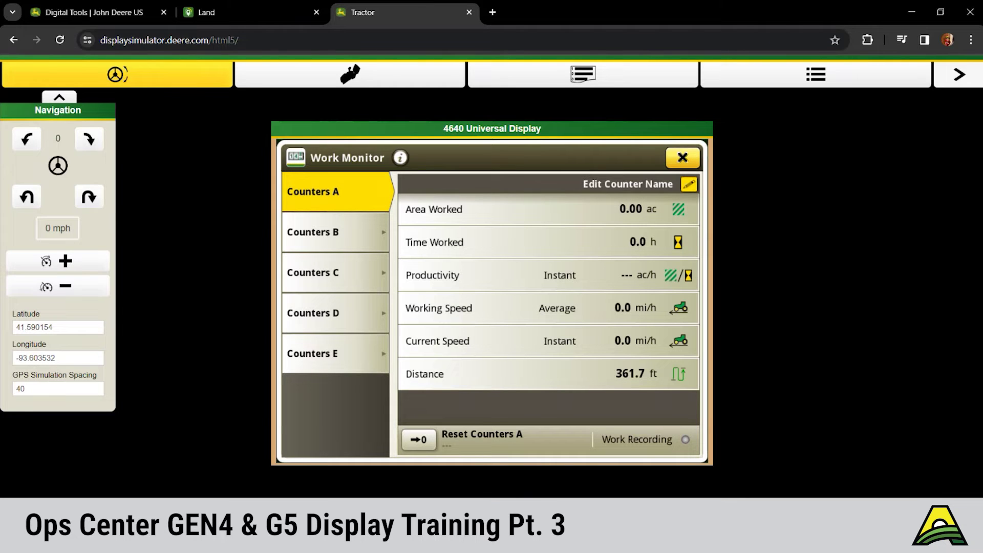
- Close Work Monitor and bring up Work Totals for the South 40 field
left_click(683, 157)
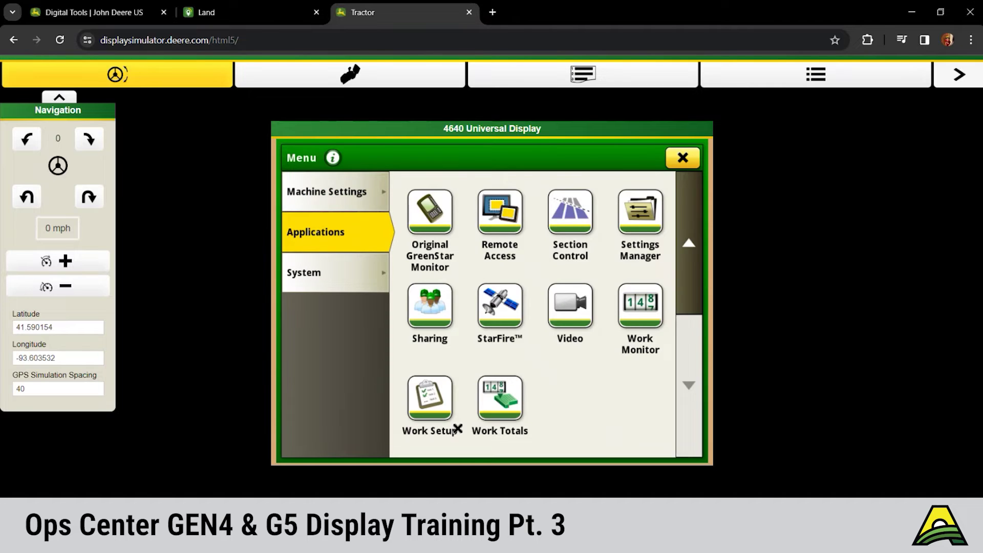
left_click(502, 410)
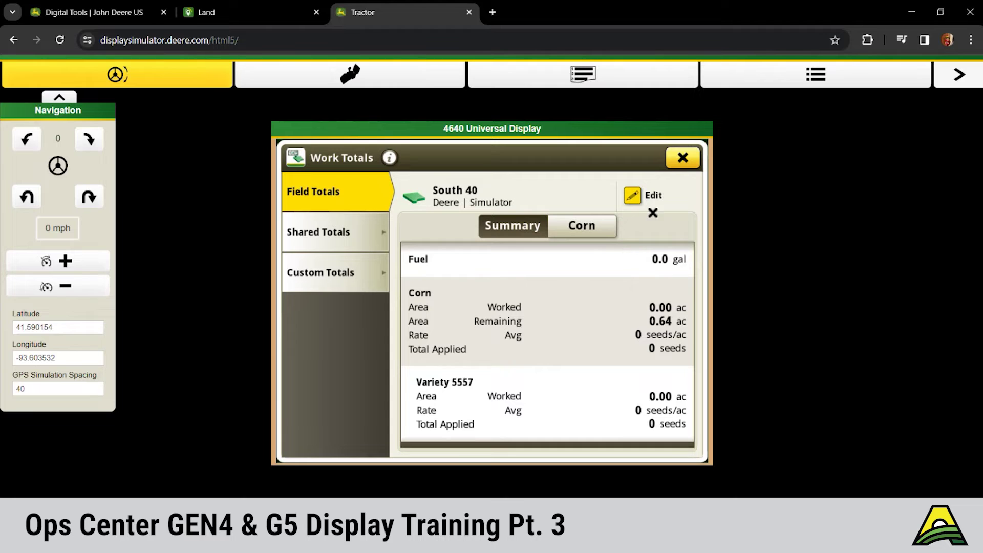
- Close Work Totals, open Layout Manager's run pages, and start a new run page
left_click(683, 158)
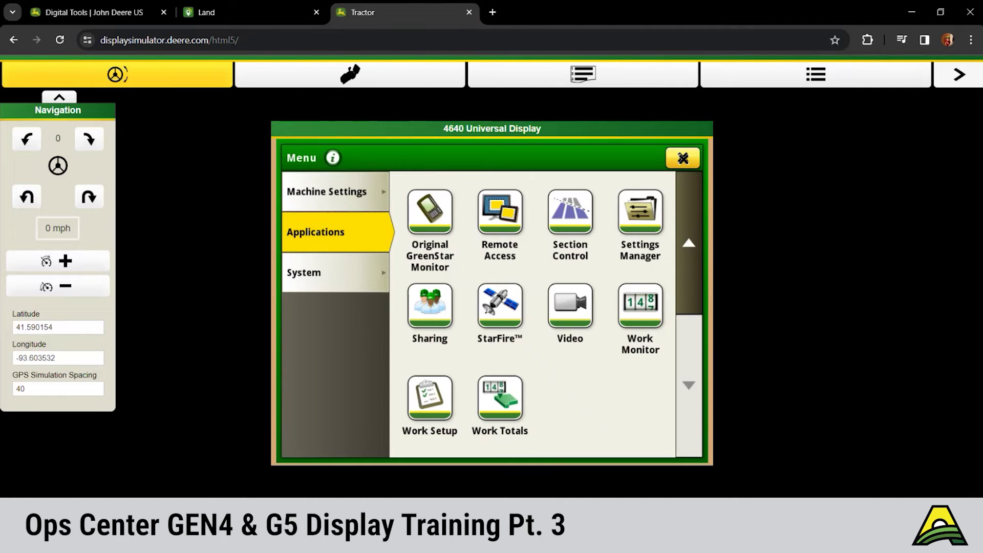
scroll(691, 215, "up", 2)
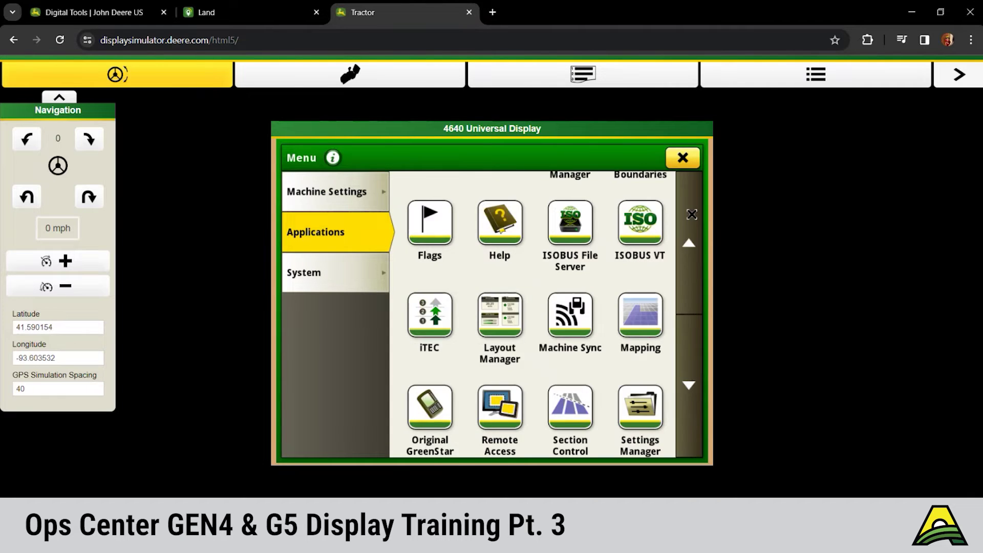
left_click(504, 330)
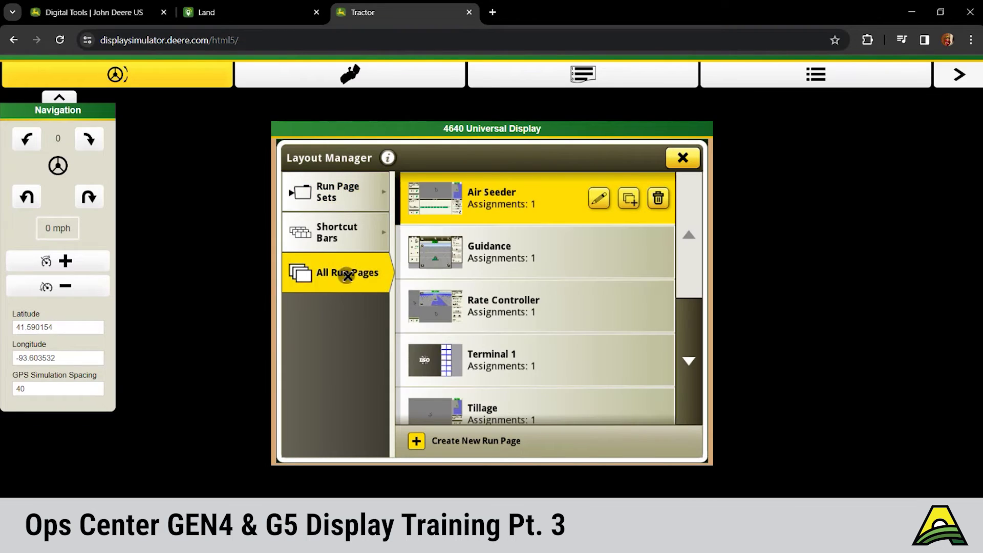
left_click(464, 442)
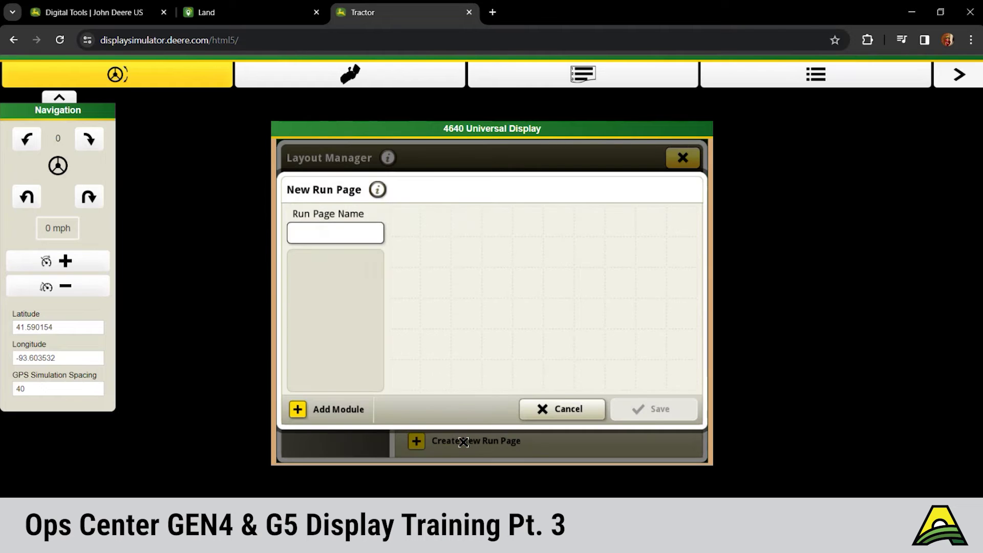
- Name the new run page 'Map/totals' on the on-screen keyboard and confirm it
left_click(334, 234)
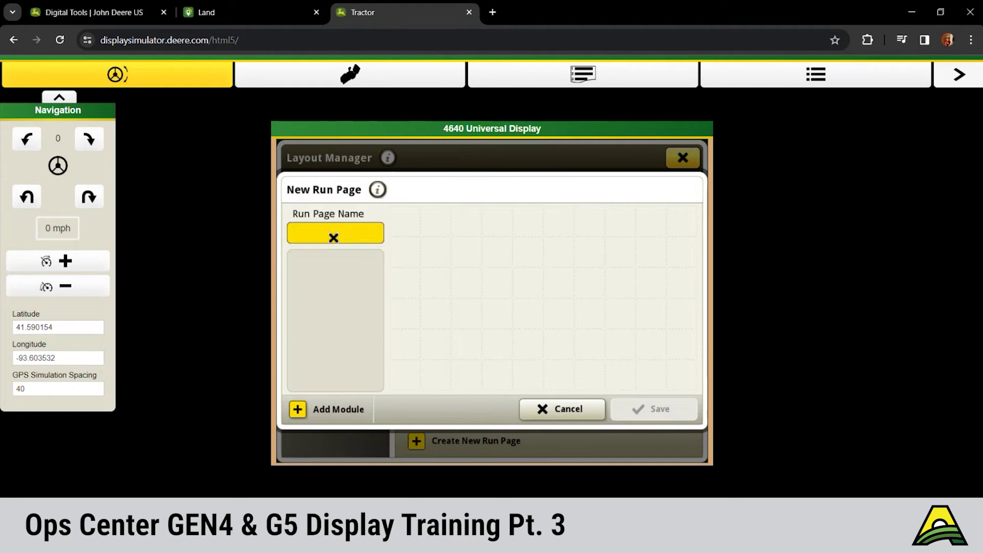
left_click(543, 387)
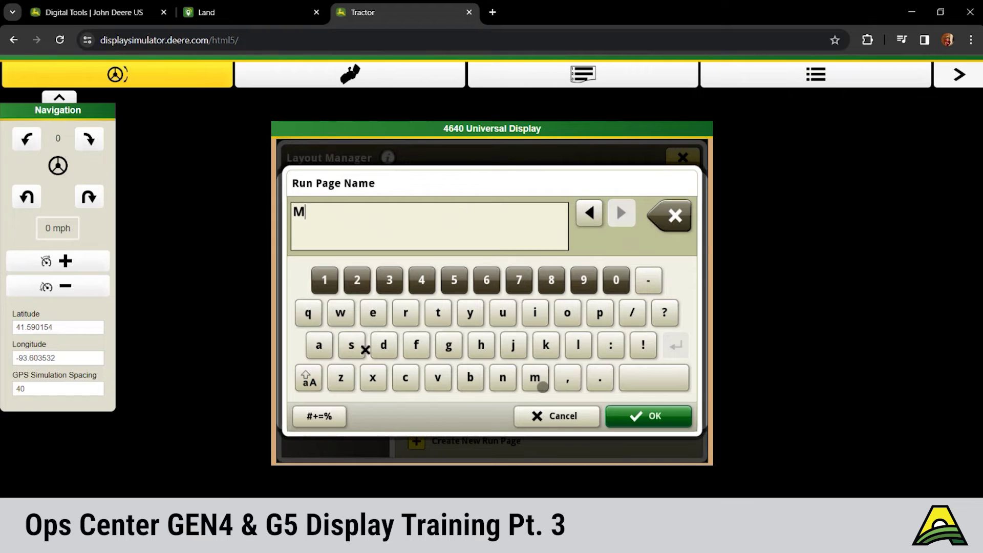
left_click(318, 344)
left_click(601, 312)
left_click(635, 311)
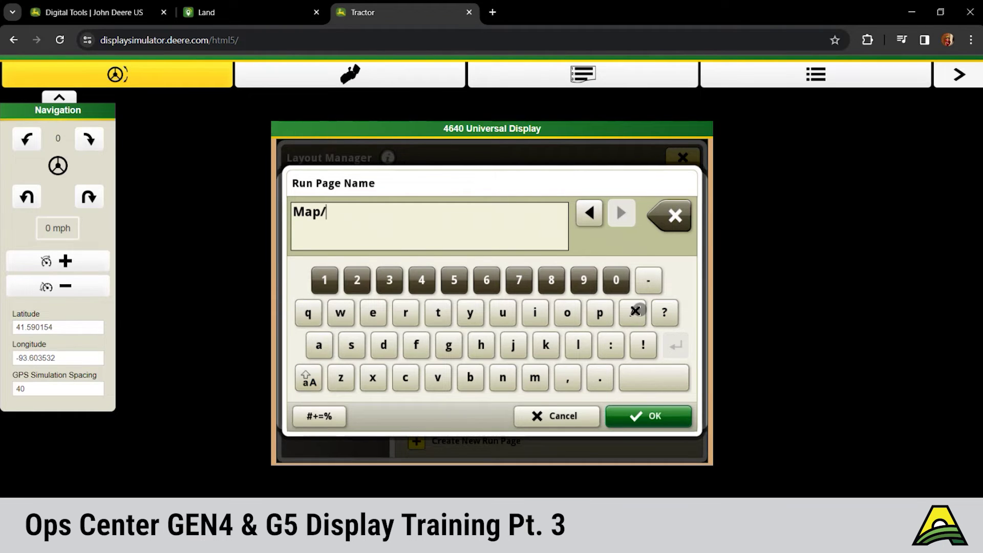
left_click(438, 312)
left_click(319, 345)
left_click(671, 225)
left_click(563, 312)
left_click(435, 313)
left_click(319, 345)
left_click(578, 344)
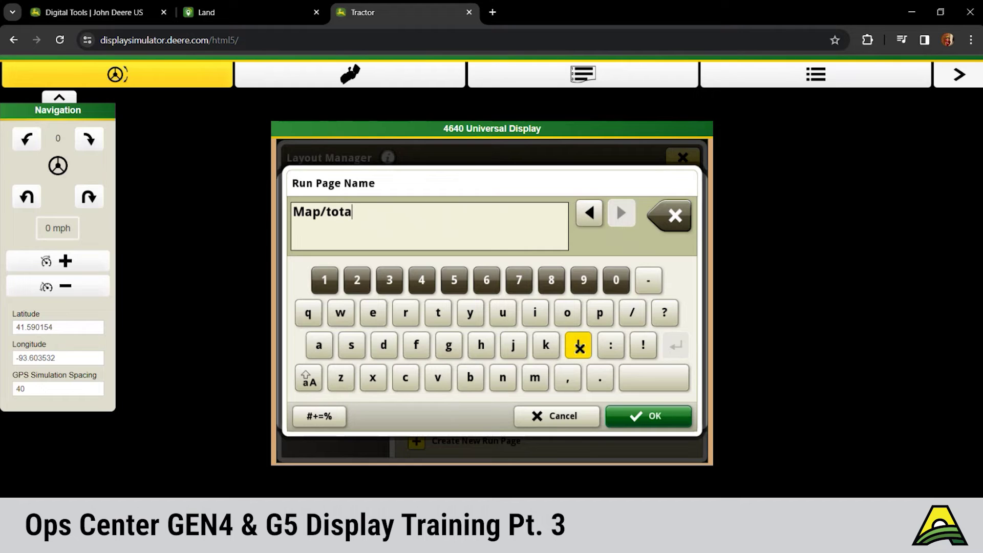
left_click(357, 353)
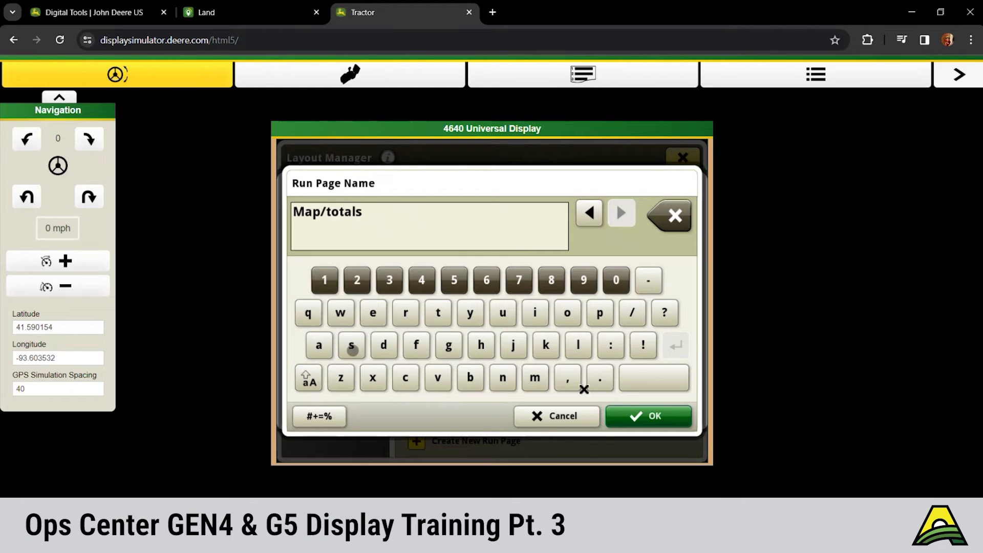
left_click(635, 416)
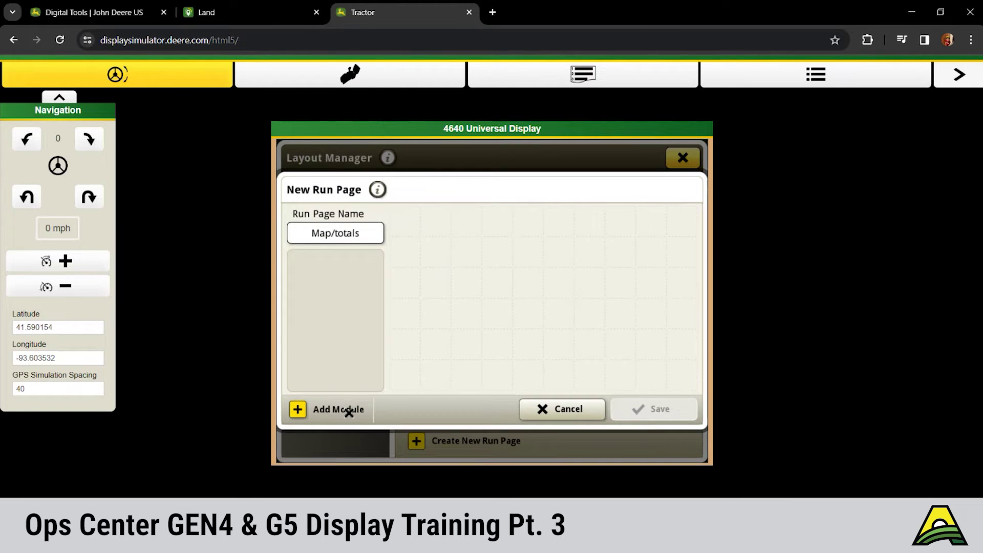
left_click(349, 412)
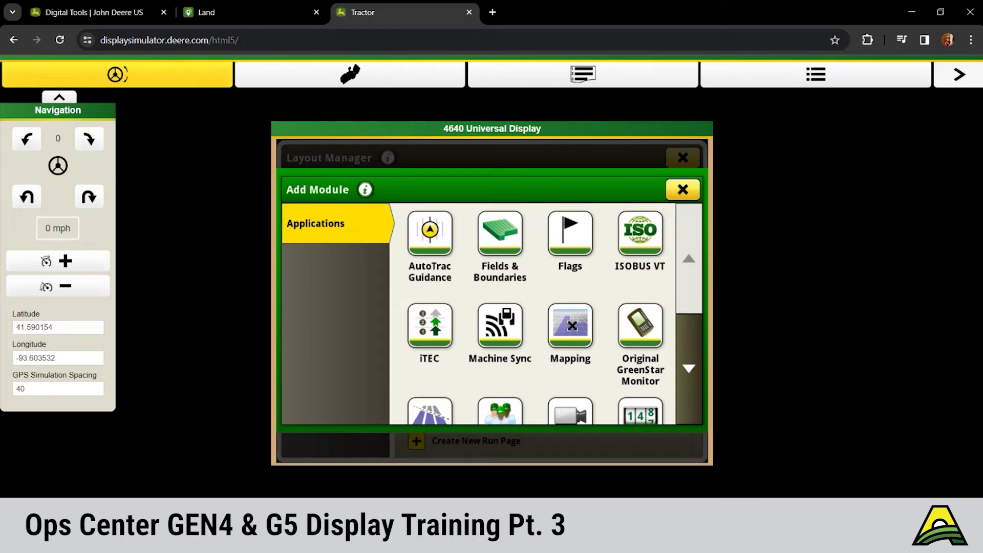
- Browse the Mapping module variants and add the wide field-view map to the Map/totals page
left_click(583, 340)
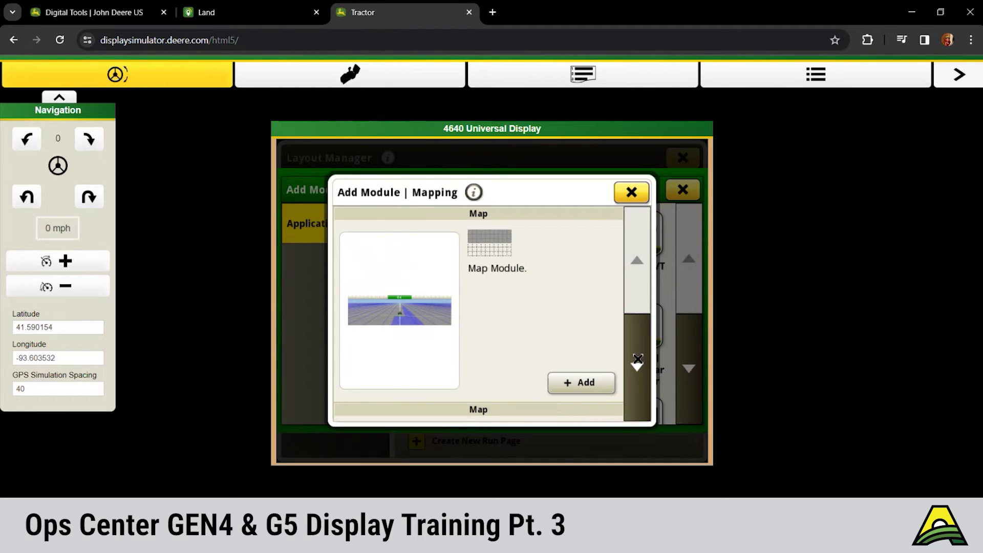
left_click(638, 361)
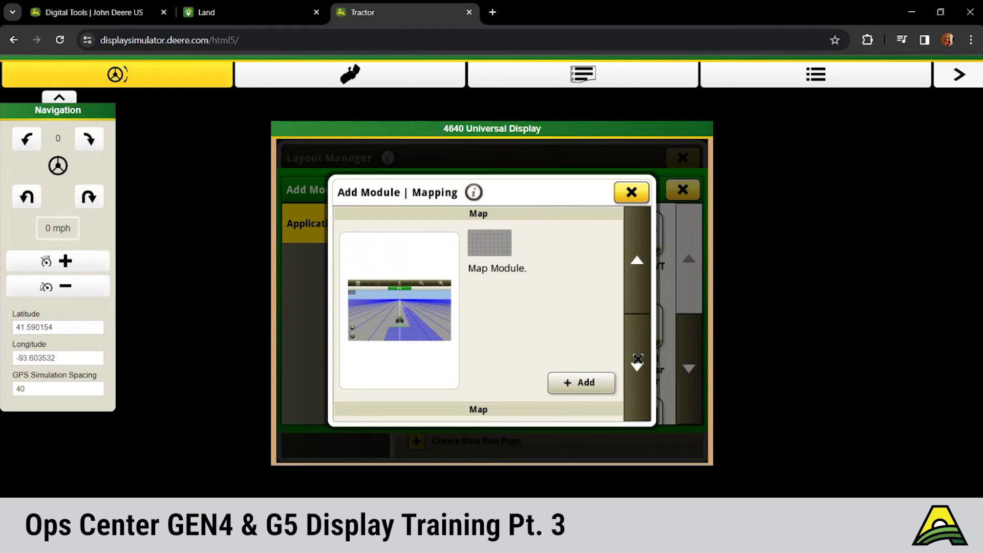
left_click(638, 361)
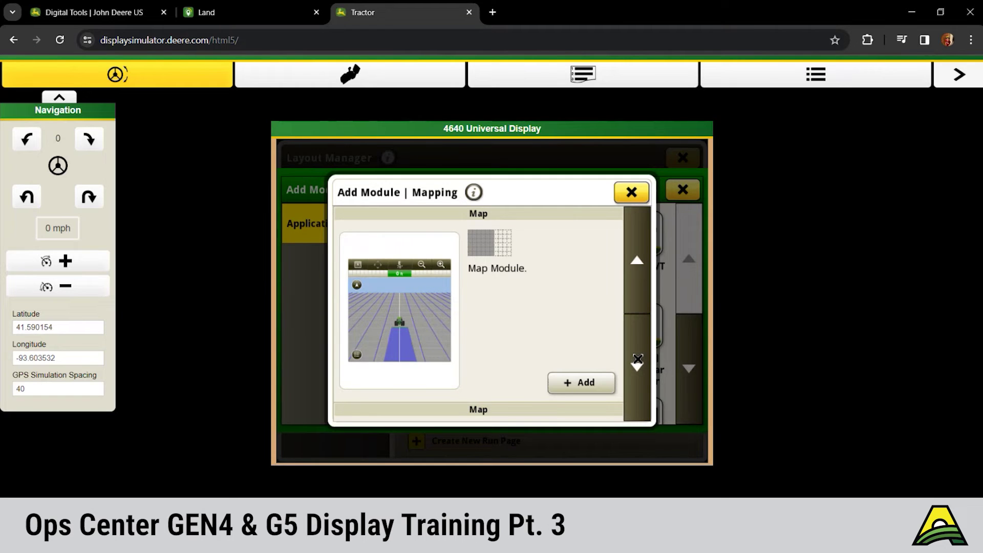
left_click(637, 360)
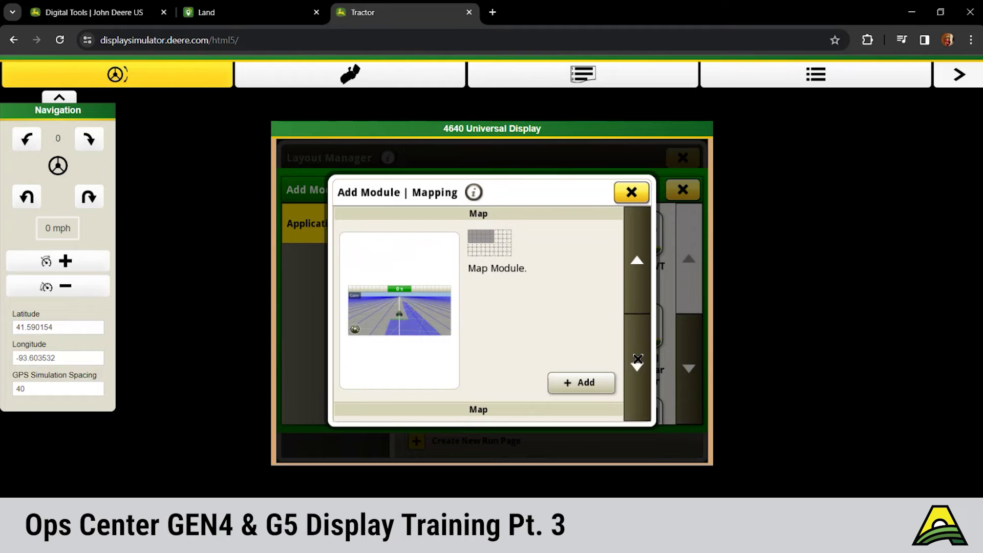
left_click(637, 361)
left_click(637, 361)
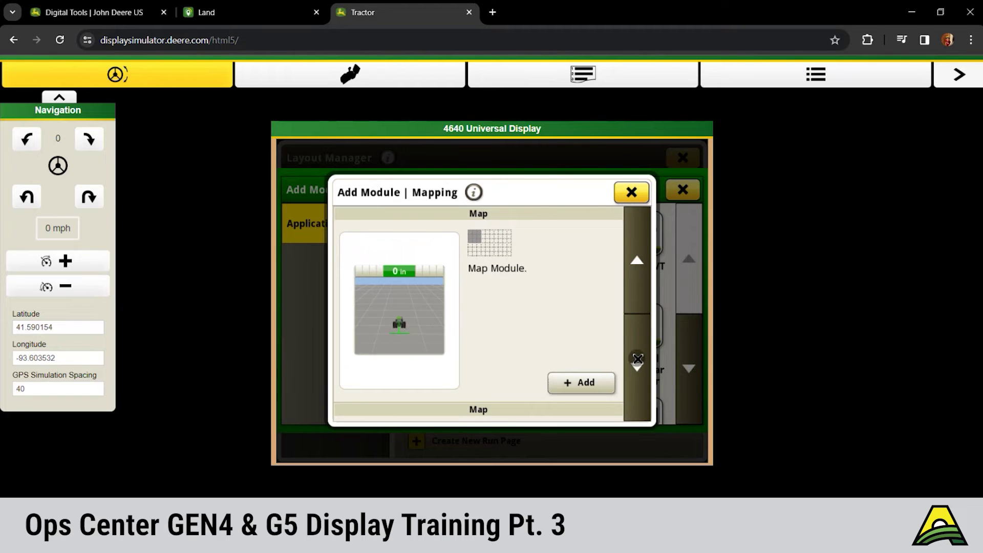
left_click(638, 361)
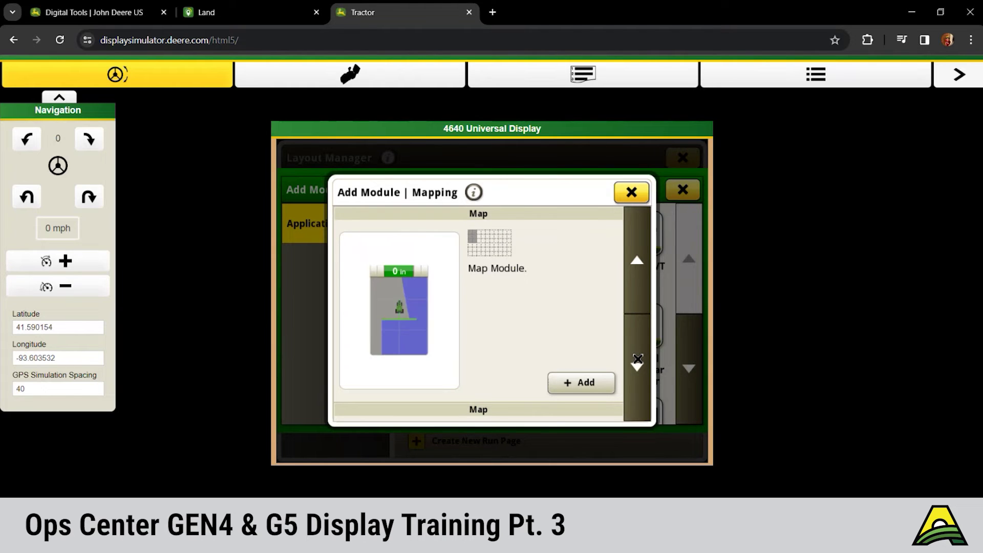
left_click(638, 361)
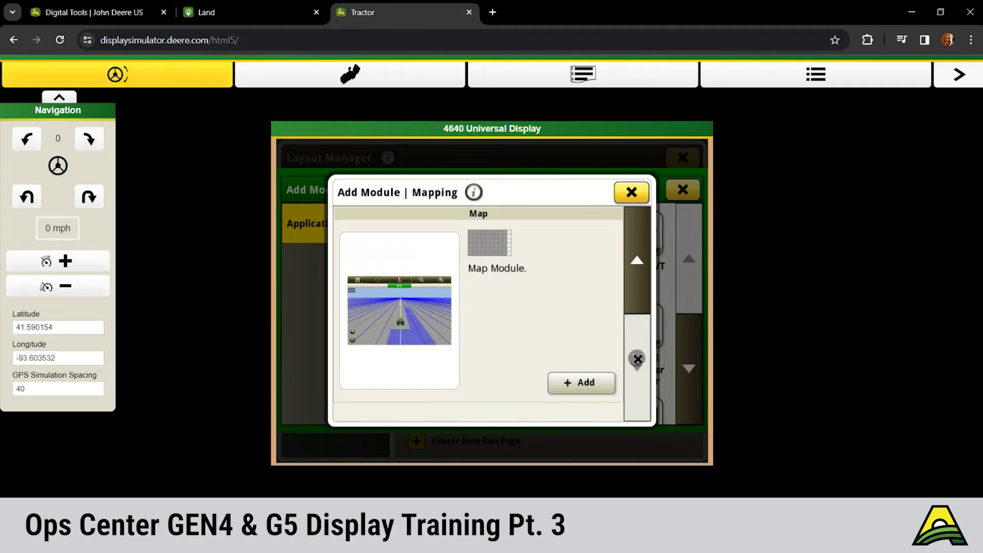
left_click(631, 296)
left_click(631, 296)
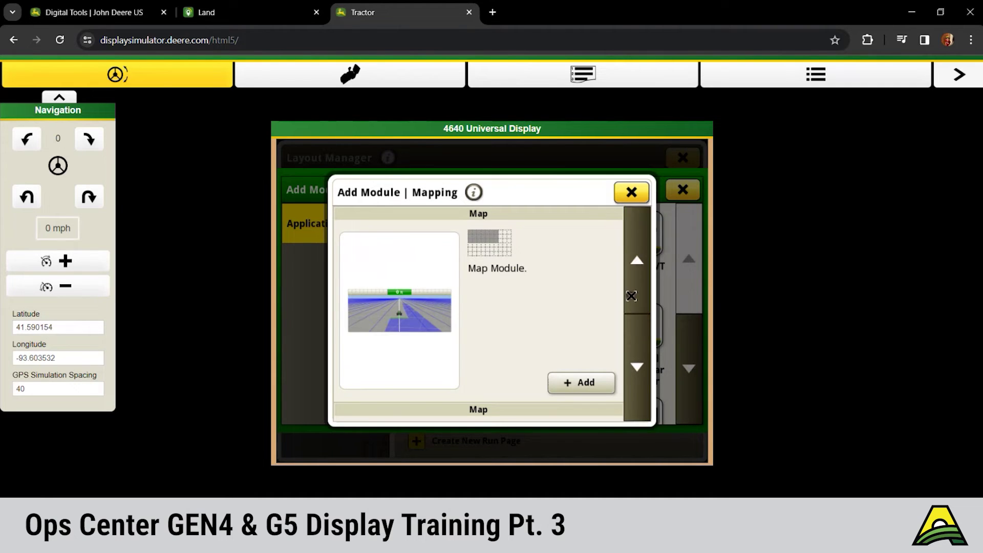
left_click(631, 296)
left_click(631, 296)
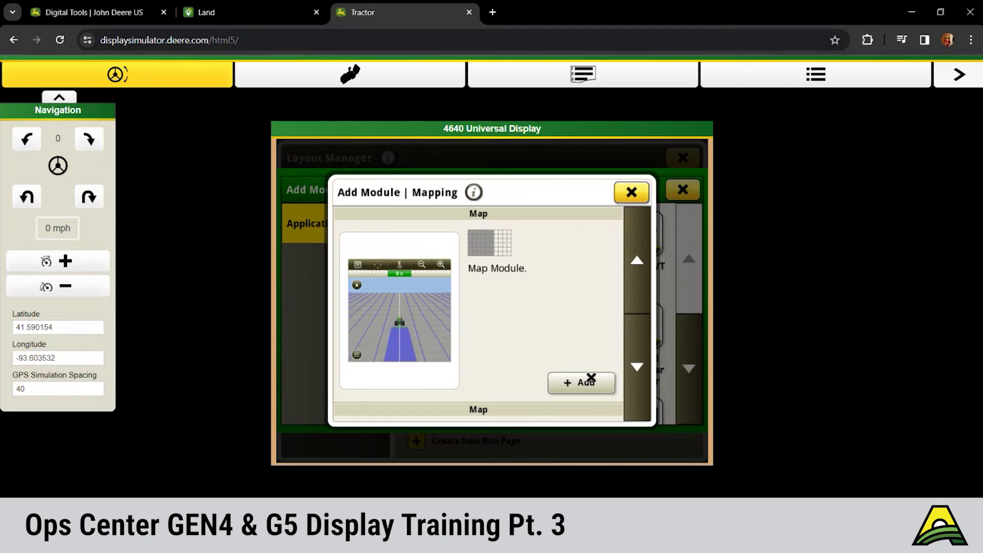
left_click(632, 373)
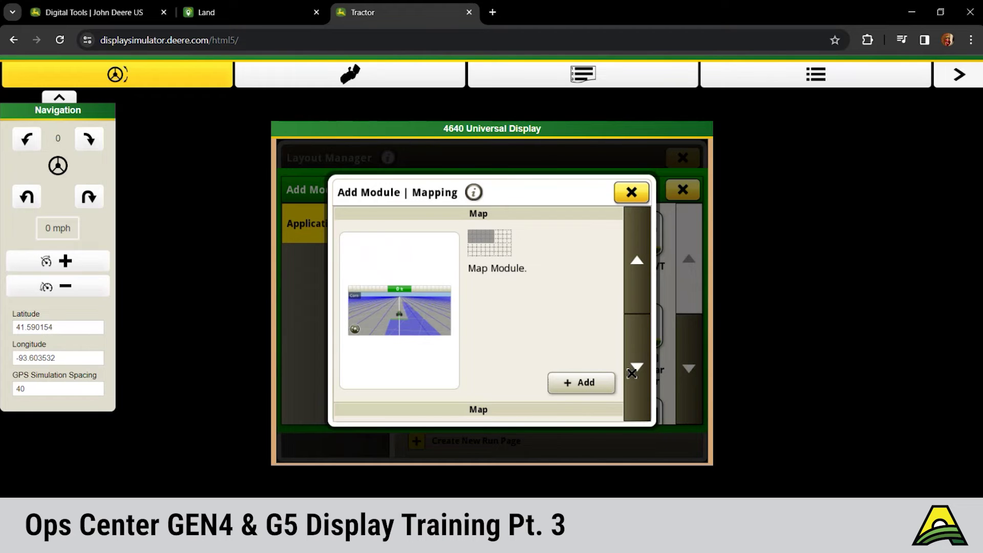
left_click(594, 380)
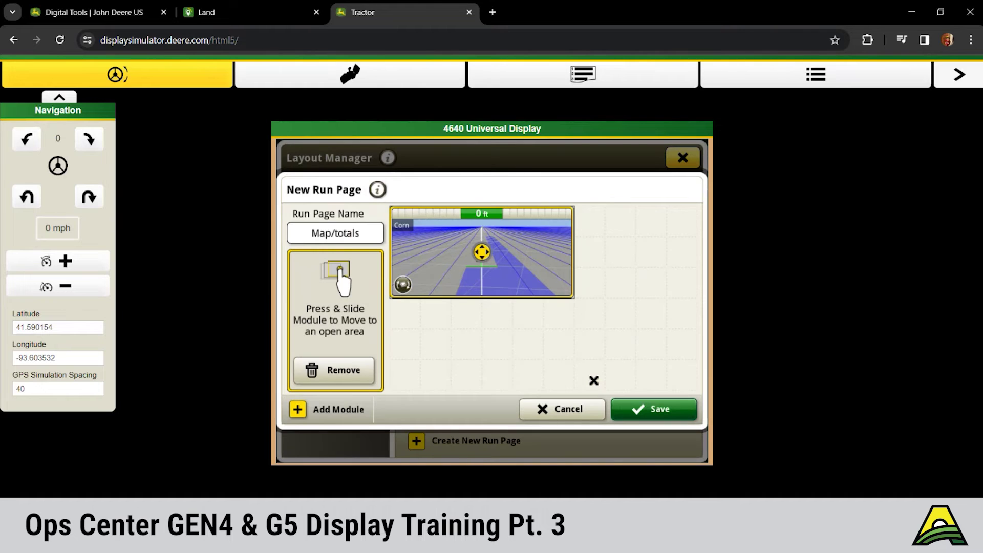
left_click(345, 410)
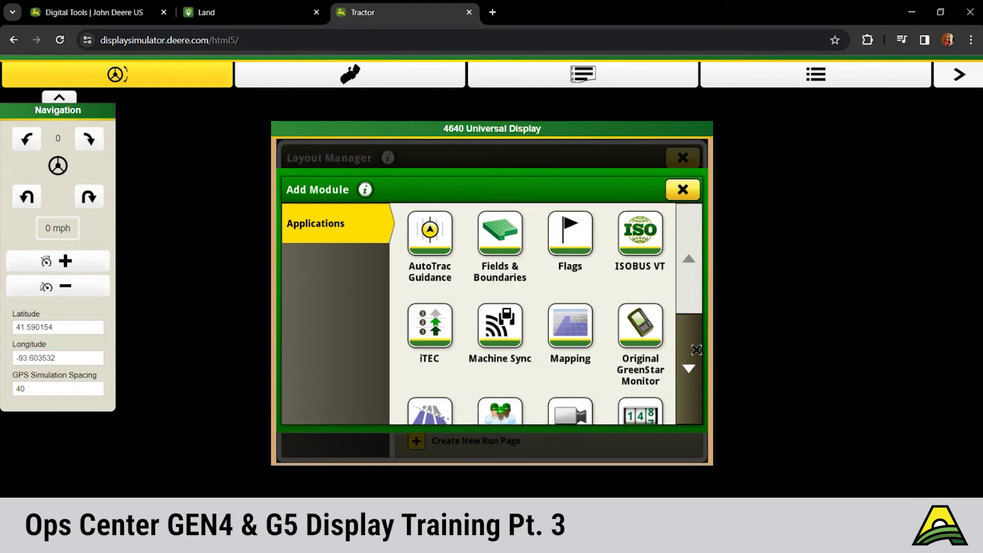
- Add the ISOBUS VT Half Module for the John Deere planter to the run page
left_click(696, 350)
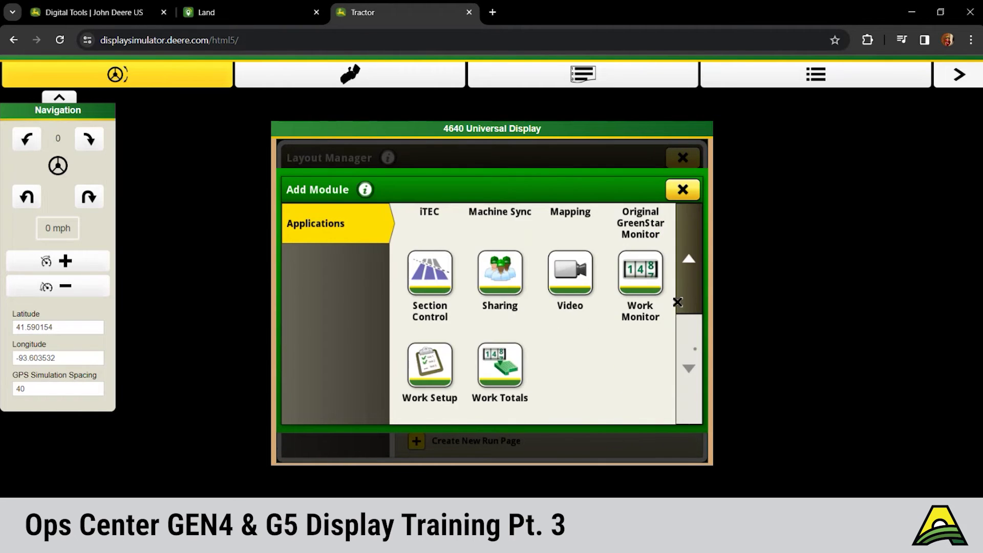
left_click(678, 270)
left_click(636, 245)
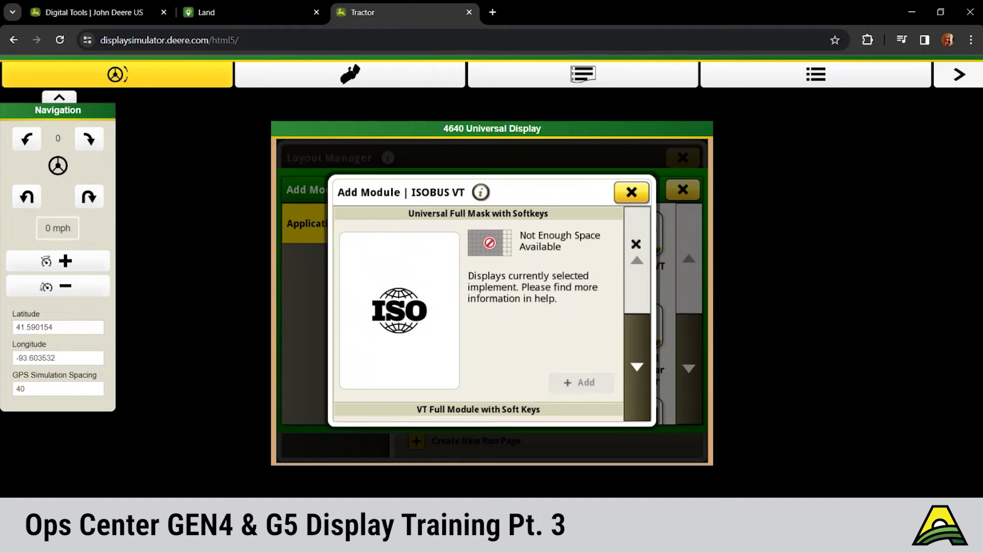
left_click(640, 337)
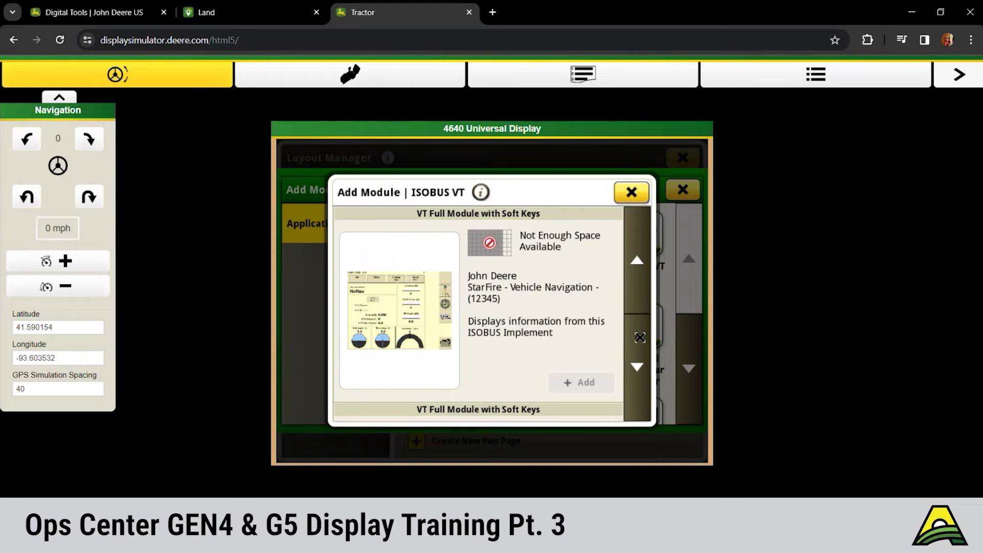
left_click(640, 337)
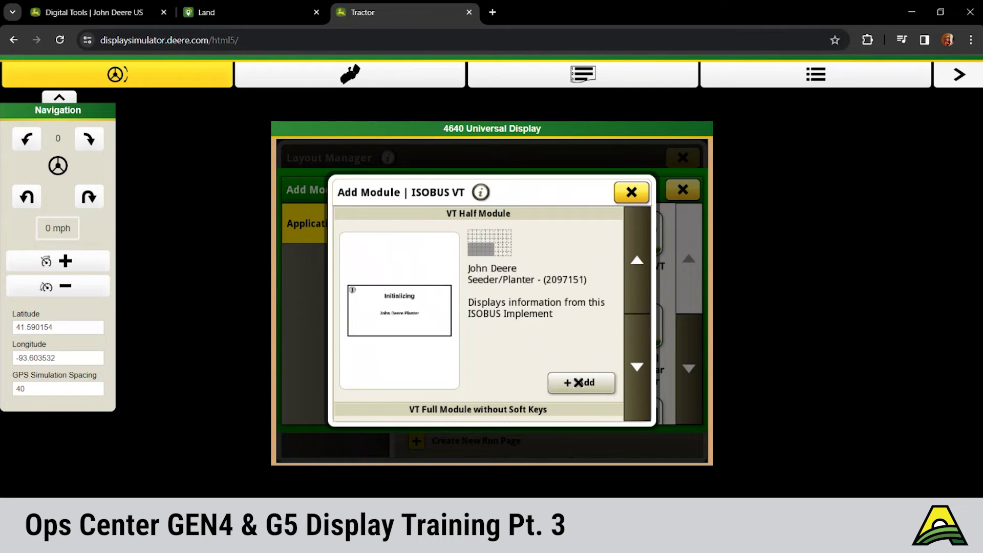
left_click(578, 383)
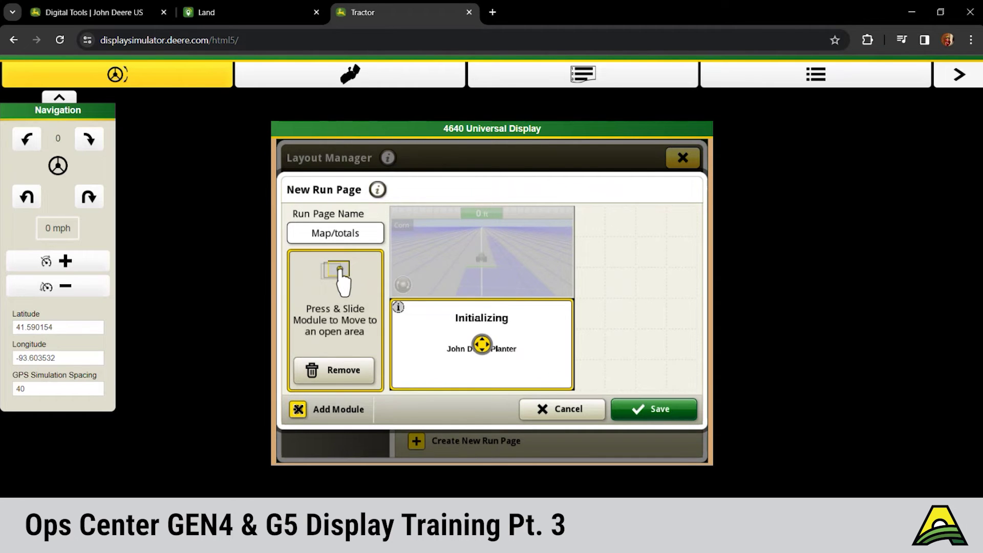
- Add the Work Totals Applied/Harvested module for up to 5 operations
left_click(298, 409)
left_click(689, 365)
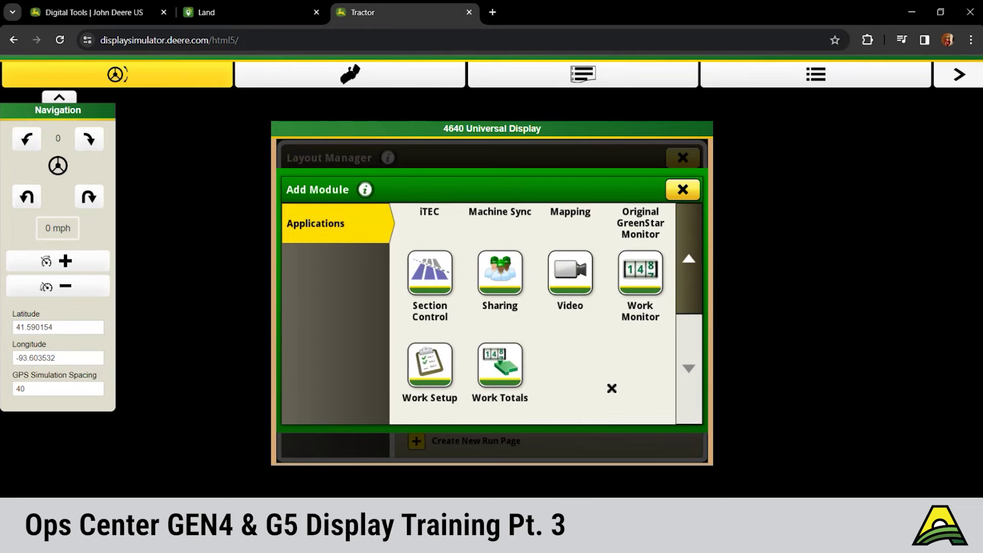
left_click(499, 372)
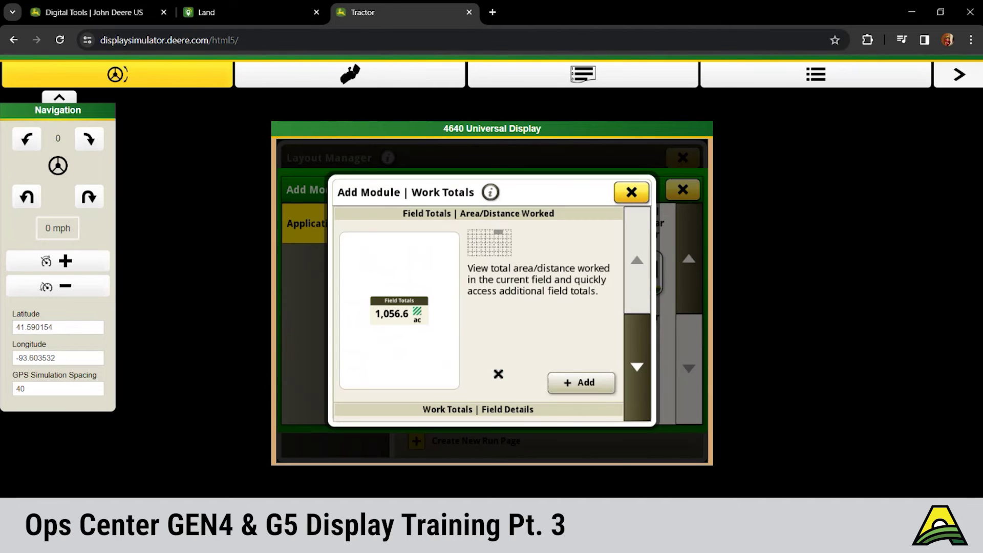
left_click(644, 376)
left_click(643, 375)
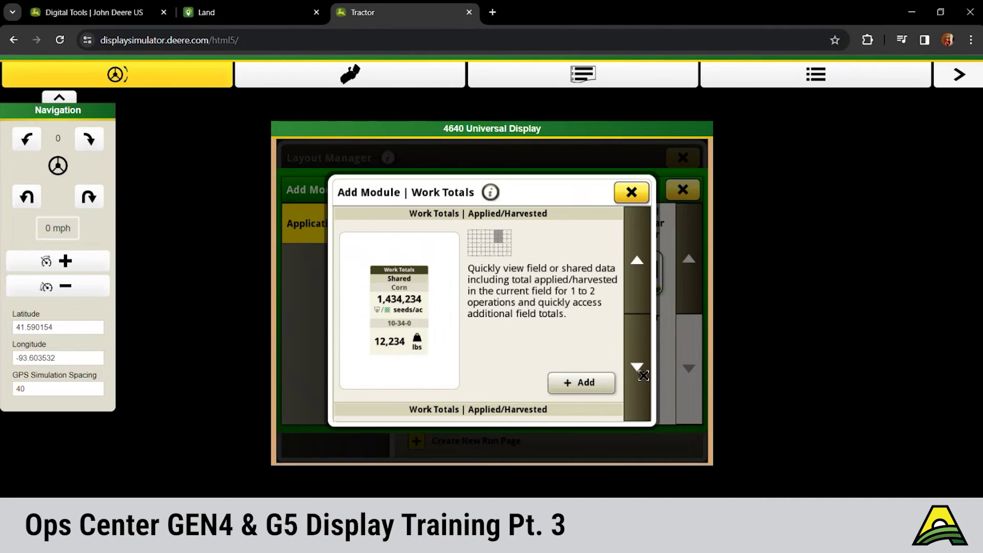
left_click(644, 376)
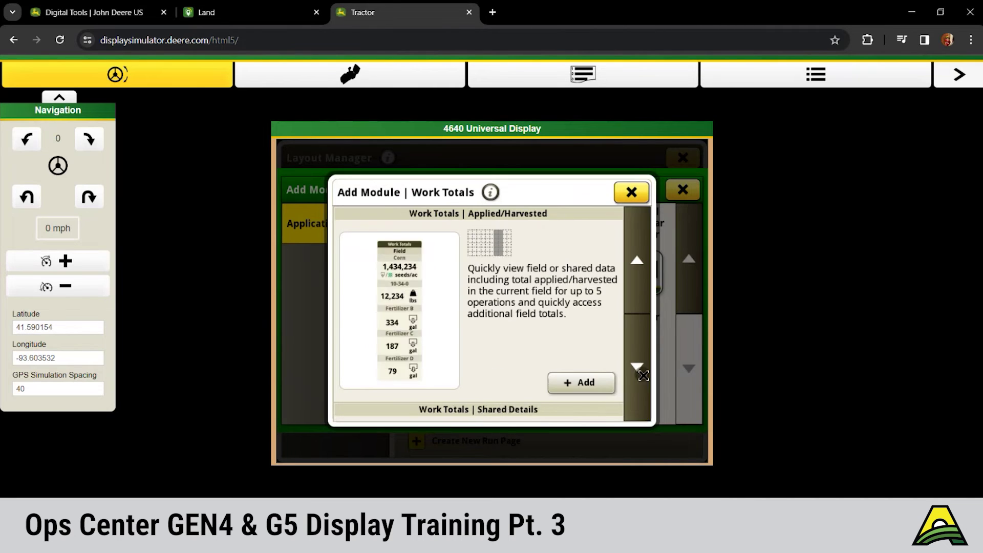
left_click(576, 384)
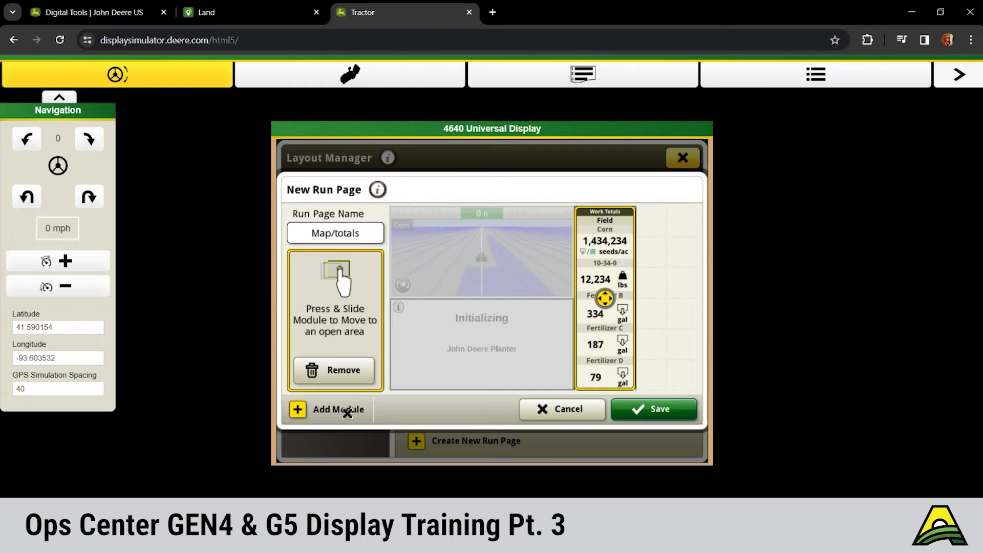
left_click(347, 413)
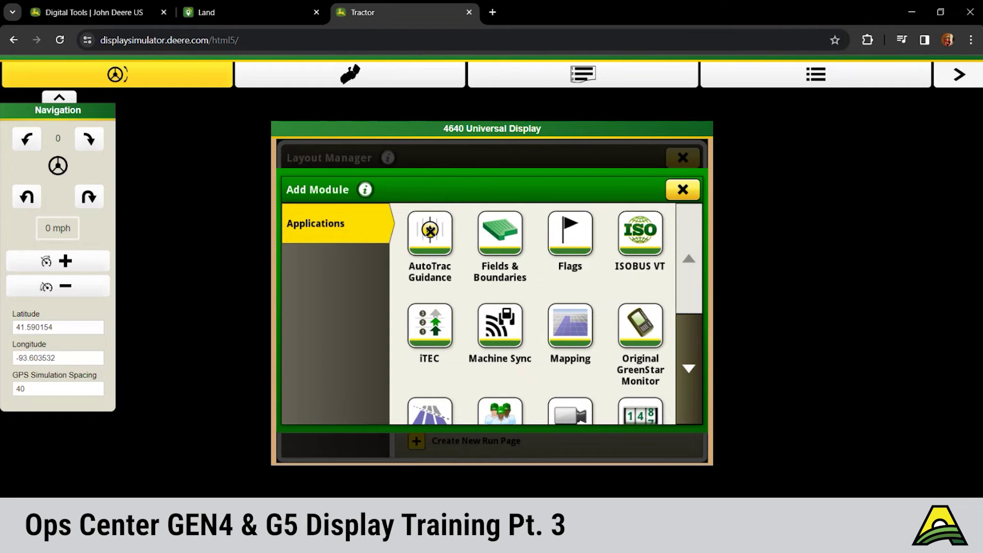
- Add a Fields & Boundaries location module and an AutoTrac Shift Track module to Map/totals
left_click(497, 236)
left_click(593, 384)
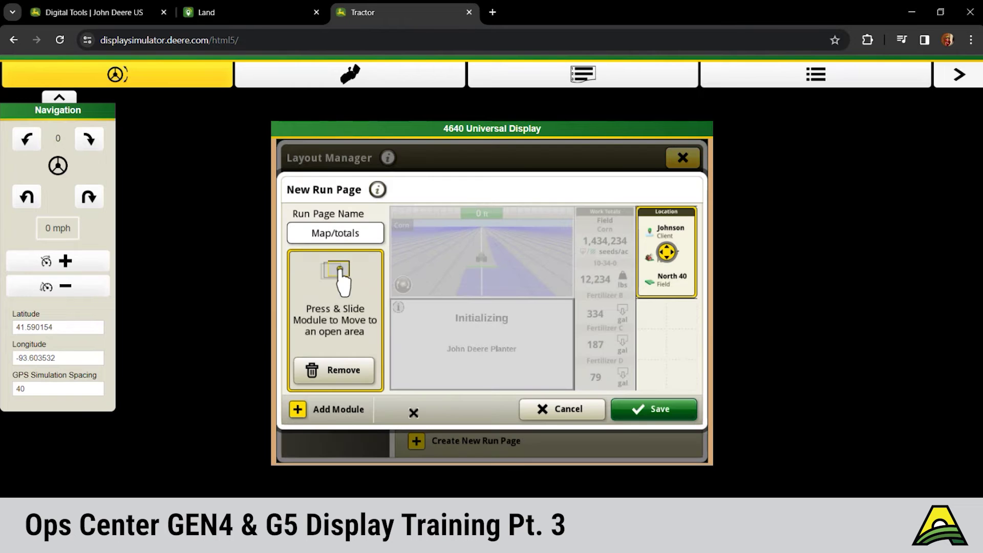
left_click(335, 410)
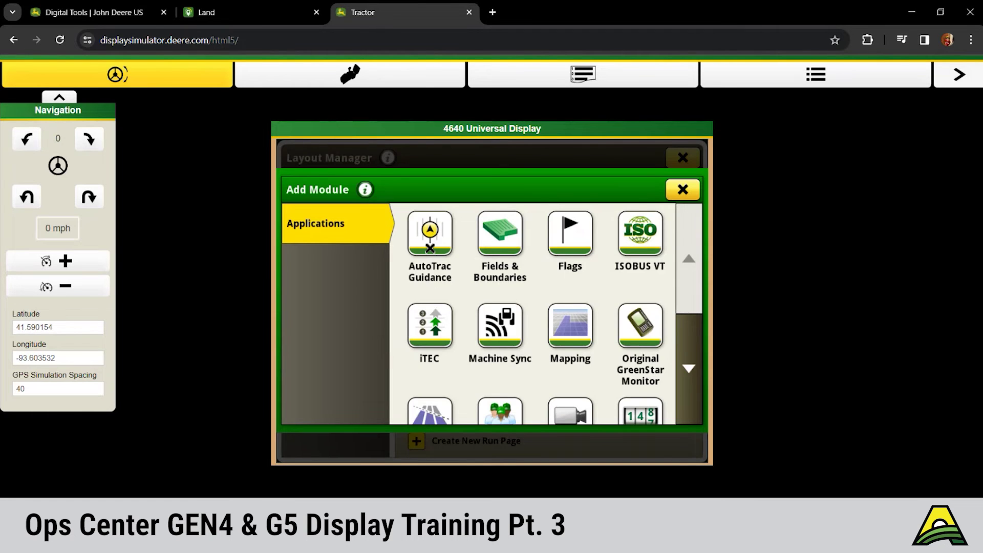
left_click(430, 247)
left_click(635, 353)
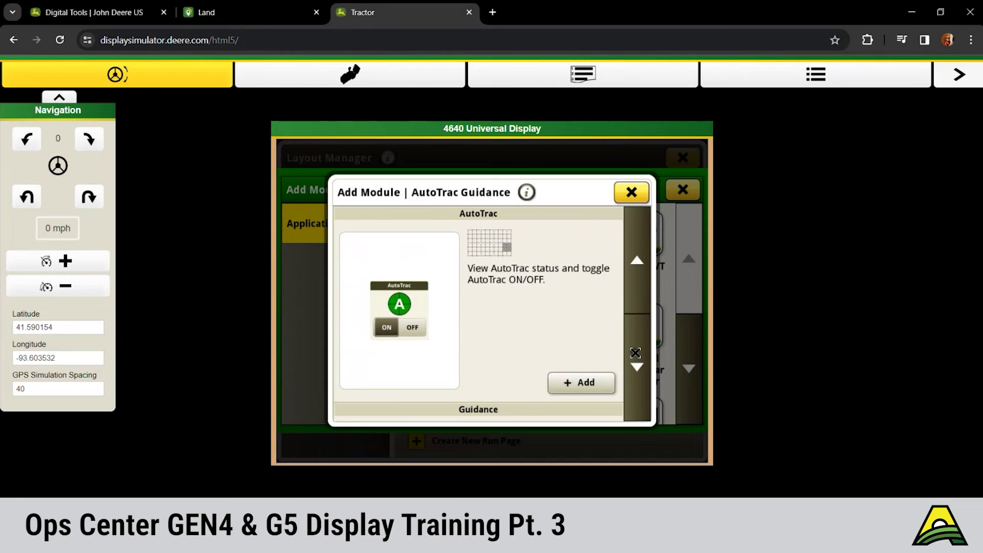
left_click(635, 353)
left_click(635, 353)
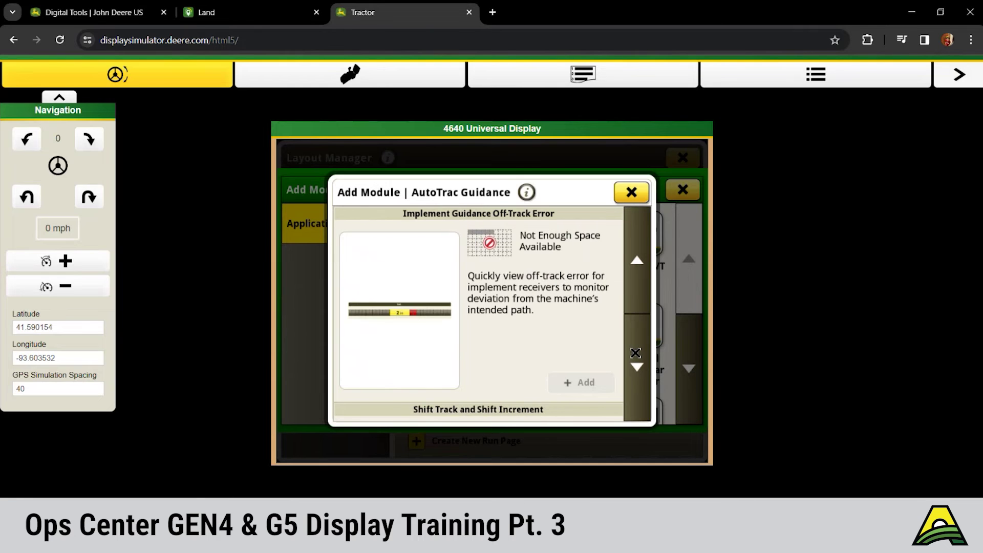
left_click(635, 353)
left_click(576, 391)
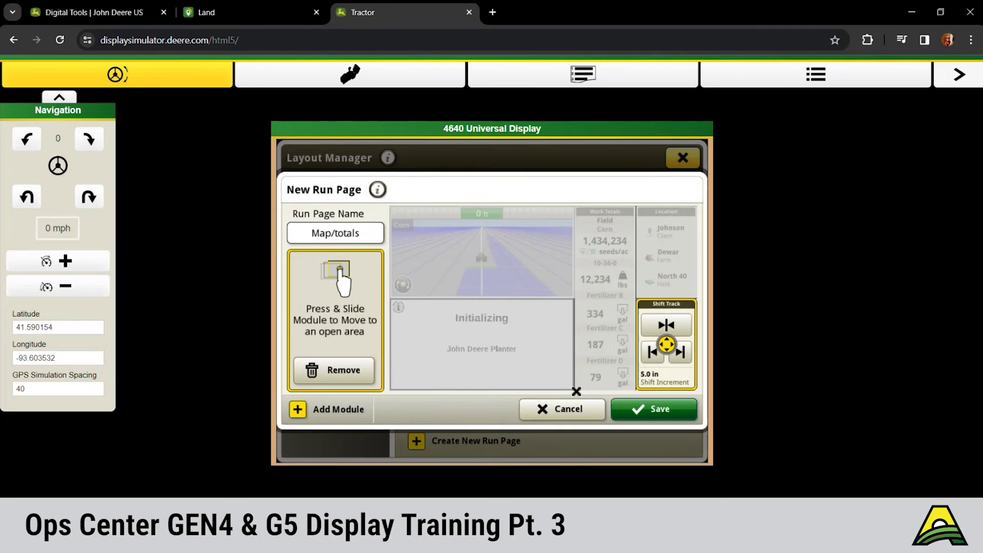
- Check the smaller Fields & Boundaries location variant, then close the module list without adding
left_click(343, 414)
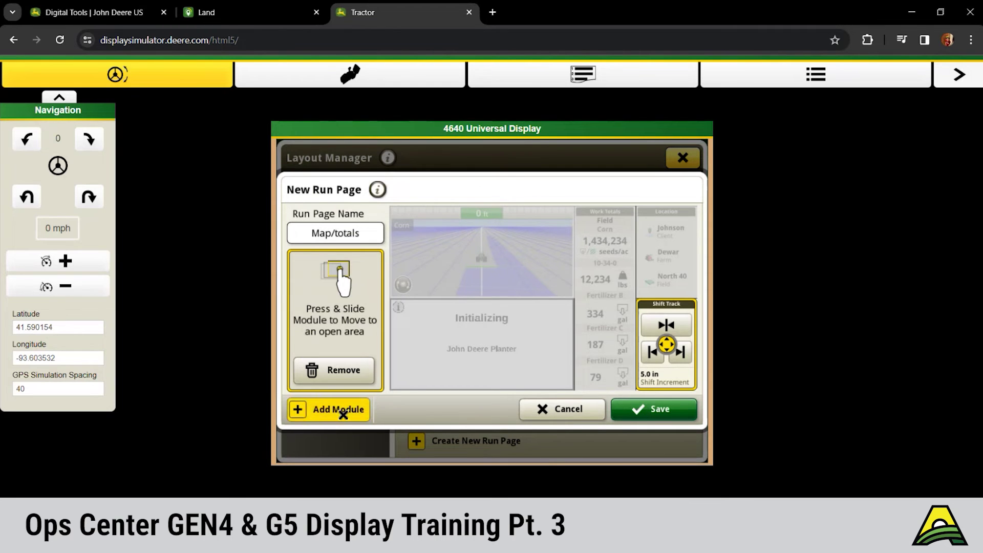
left_click(495, 238)
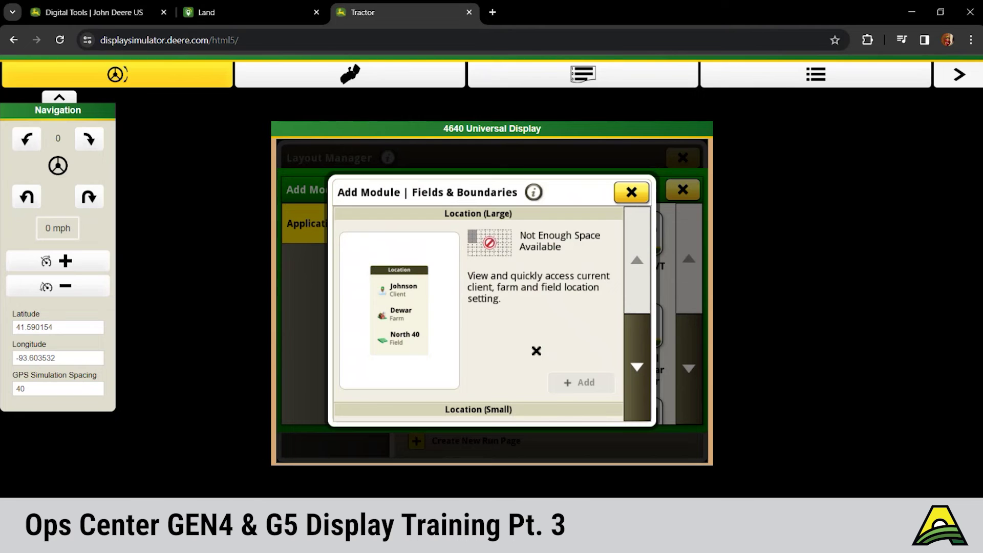
left_click(636, 333)
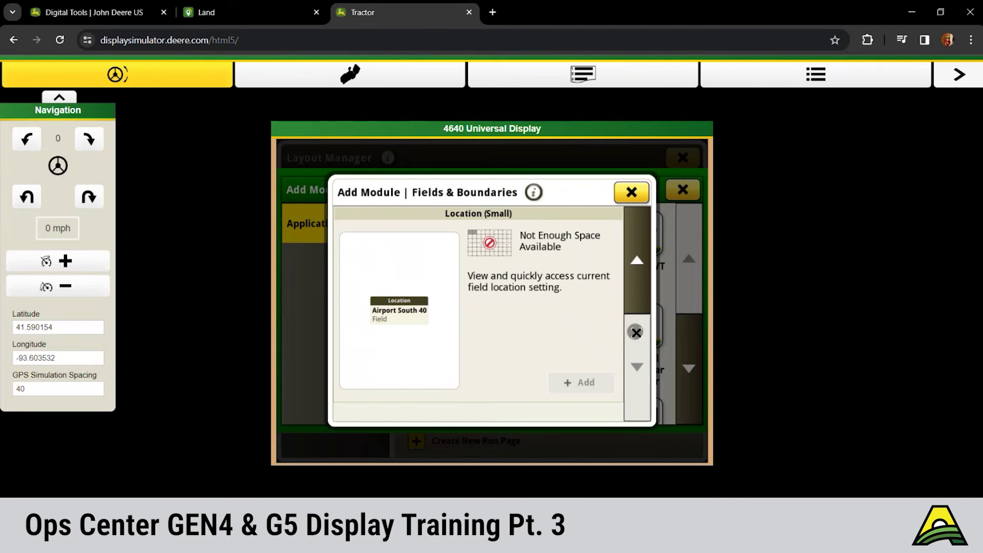
left_click(631, 193)
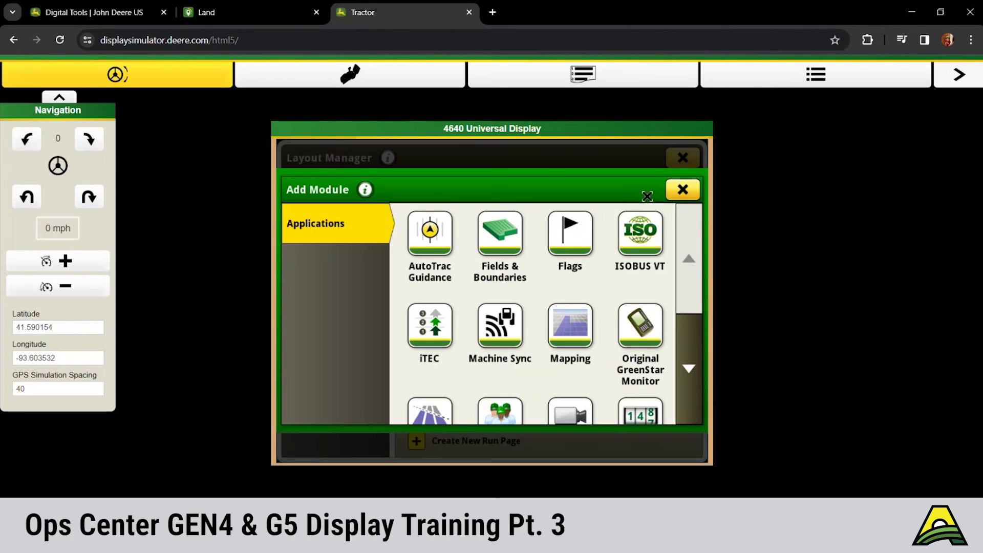
left_click(679, 189)
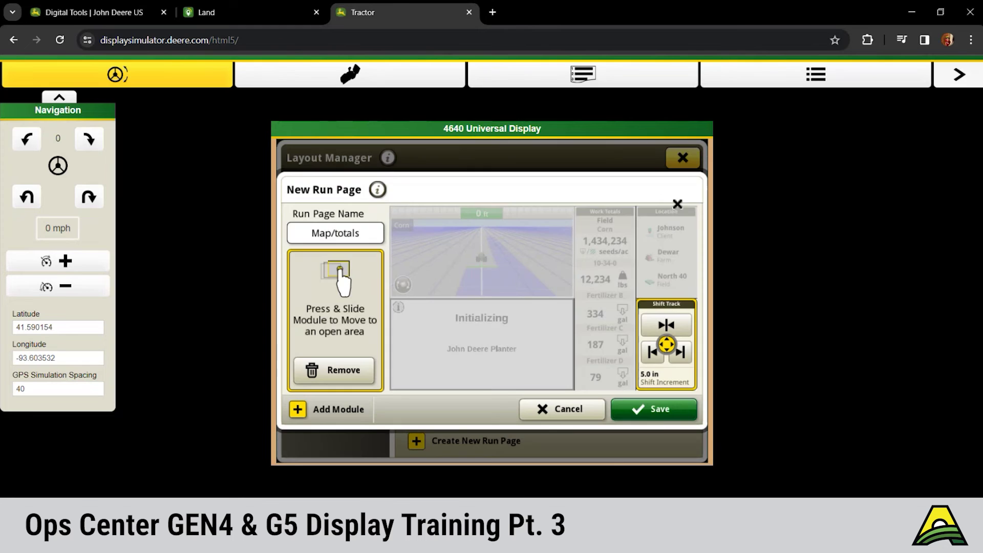
- Save the Map/totals run page and start a new run page set under Run Page Sets
left_click(655, 411)
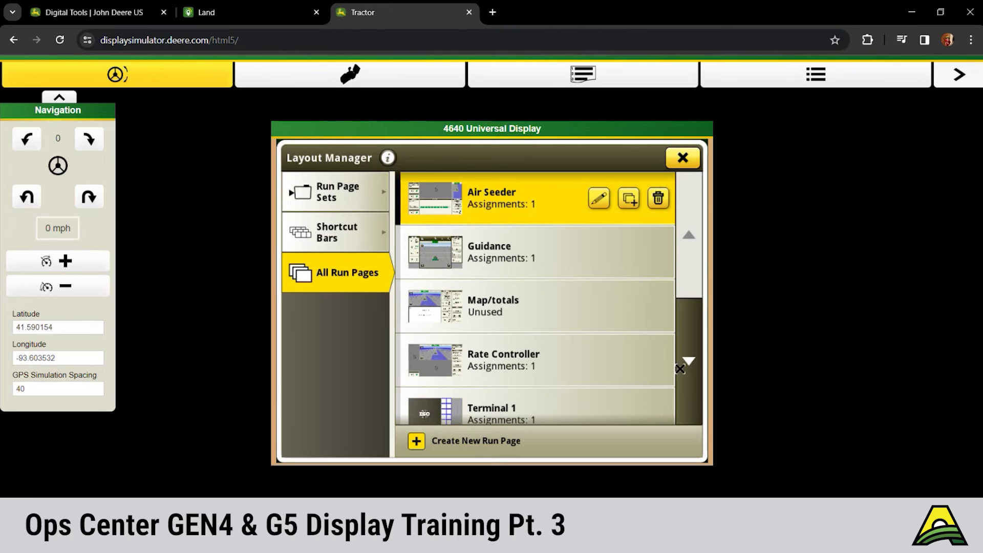
left_click(346, 201)
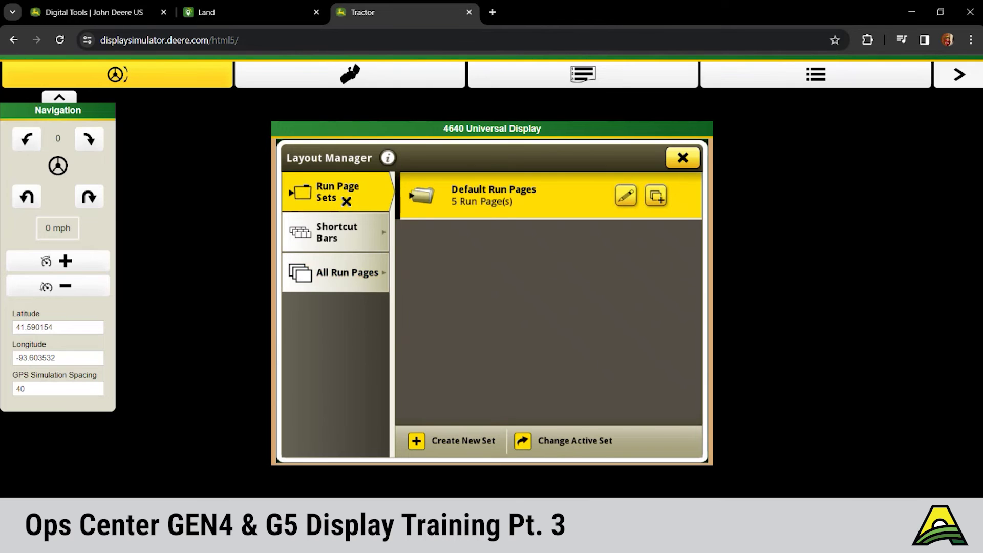
left_click(451, 441)
- Name the new run page set 'Plant' on the on-screen keyboard
left_click(457, 211)
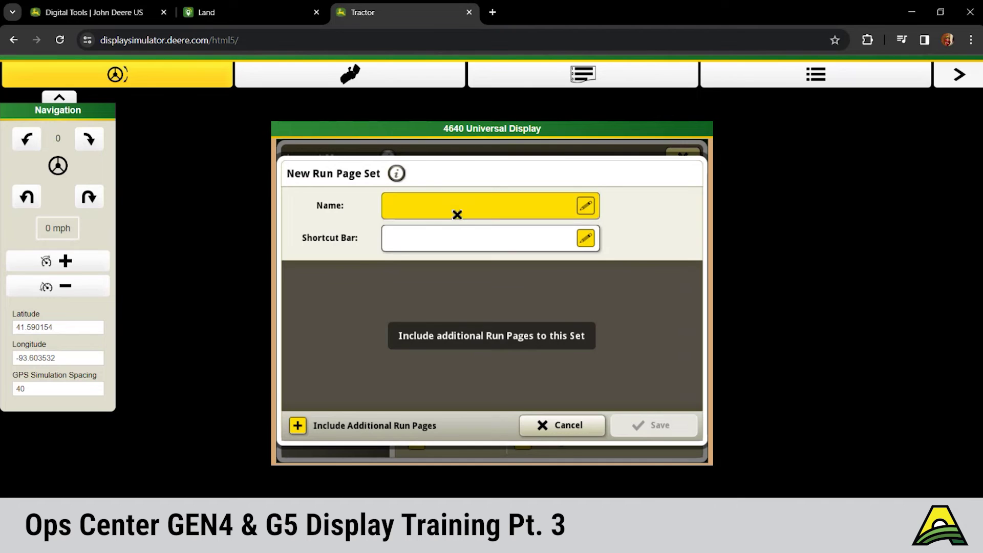
left_click(600, 312)
left_click(577, 345)
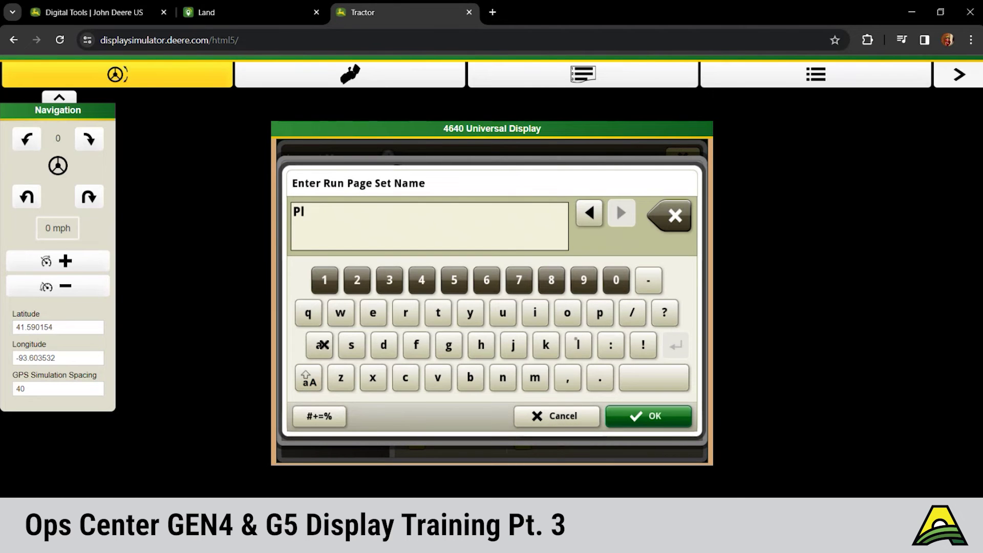
left_click(319, 345)
left_click(502, 382)
left_click(438, 314)
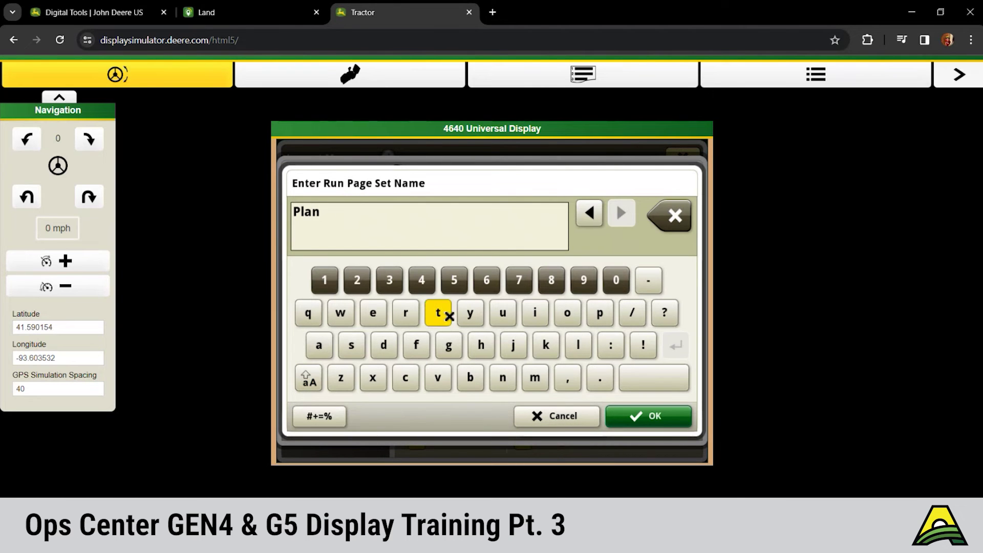
left_click(654, 415)
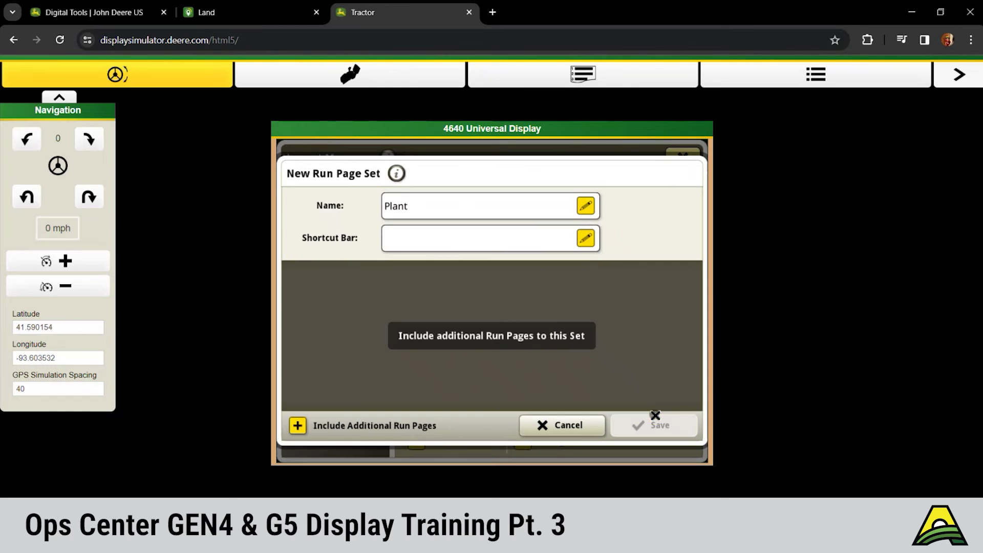
- Assign the Default Shortcut Bar to the Plant run page set
left_click(533, 236)
left_click(454, 230)
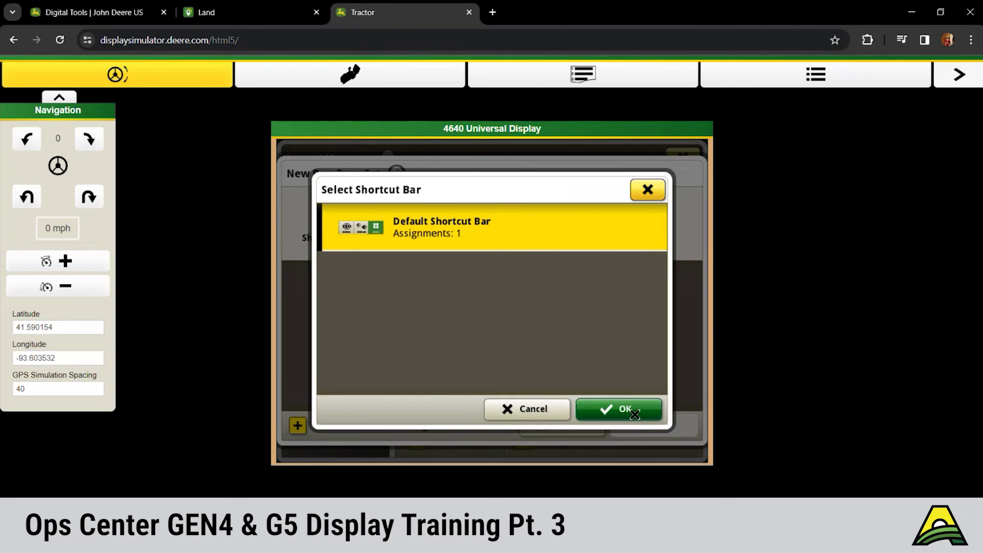
left_click(633, 413)
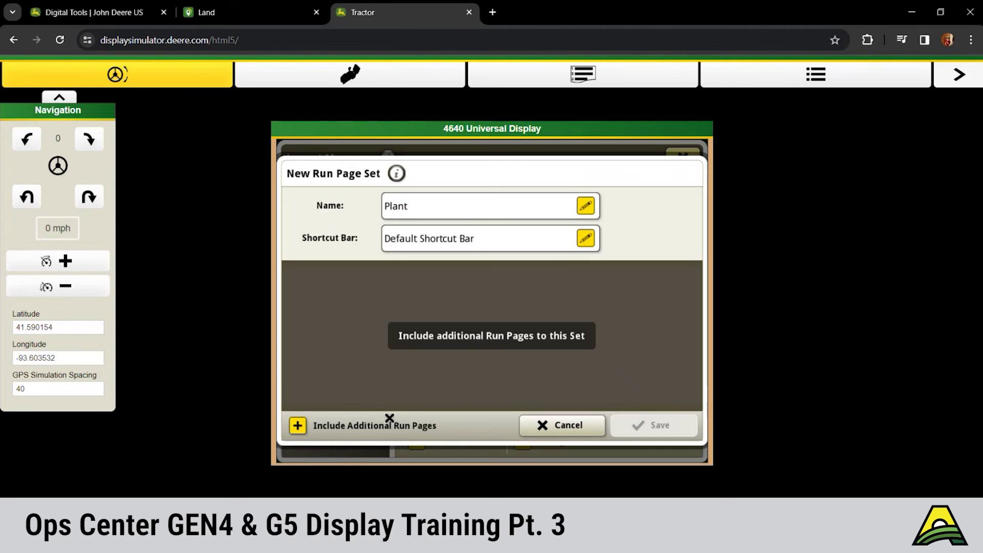
left_click(375, 426)
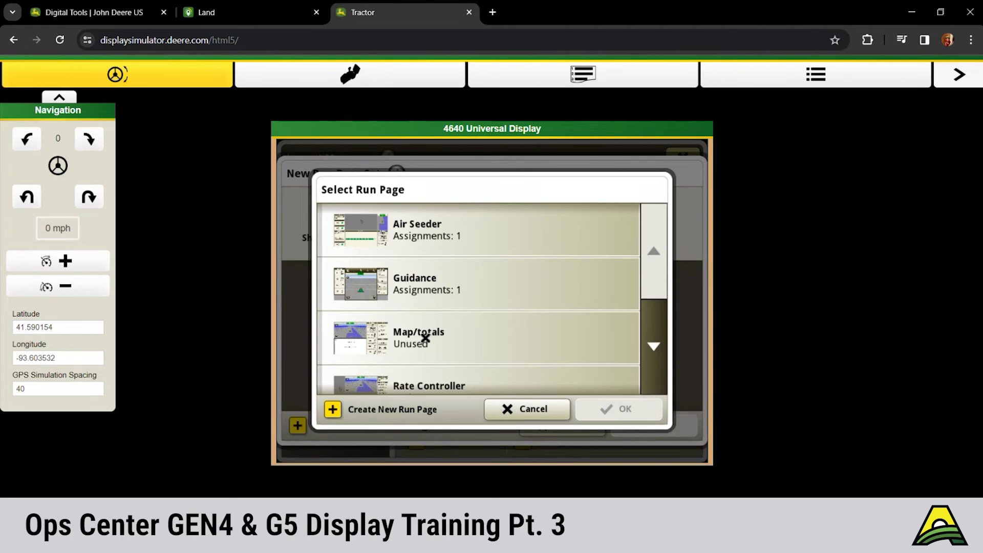
- Include the Guidance and Map/totals run pages in the Plant set and save it
left_click(426, 271)
left_click(607, 409)
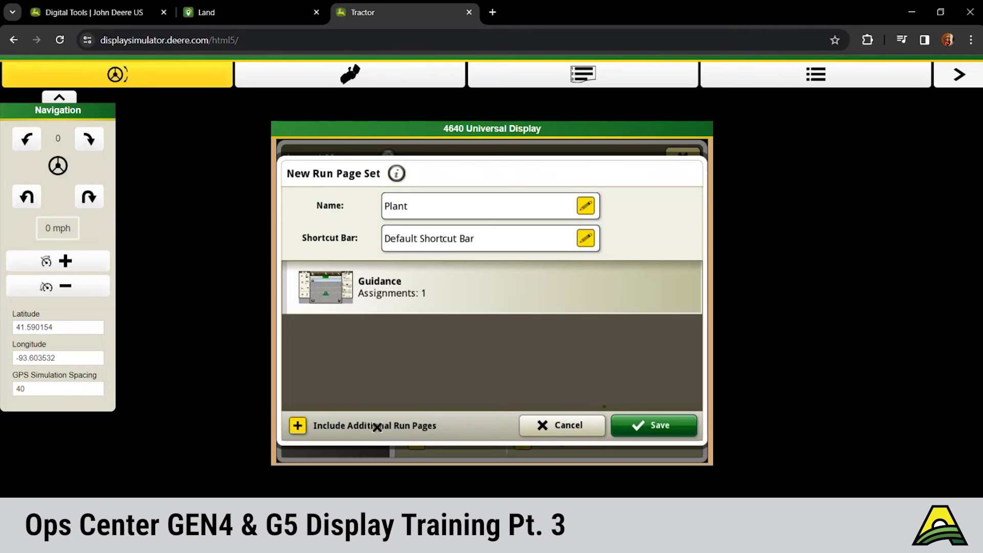
left_click(374, 427)
left_click(429, 291)
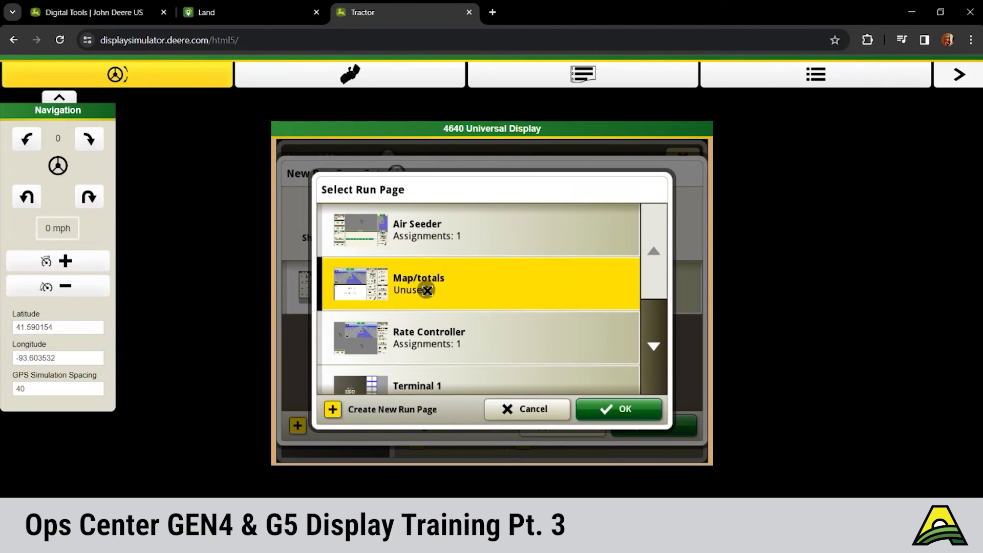
left_click(620, 409)
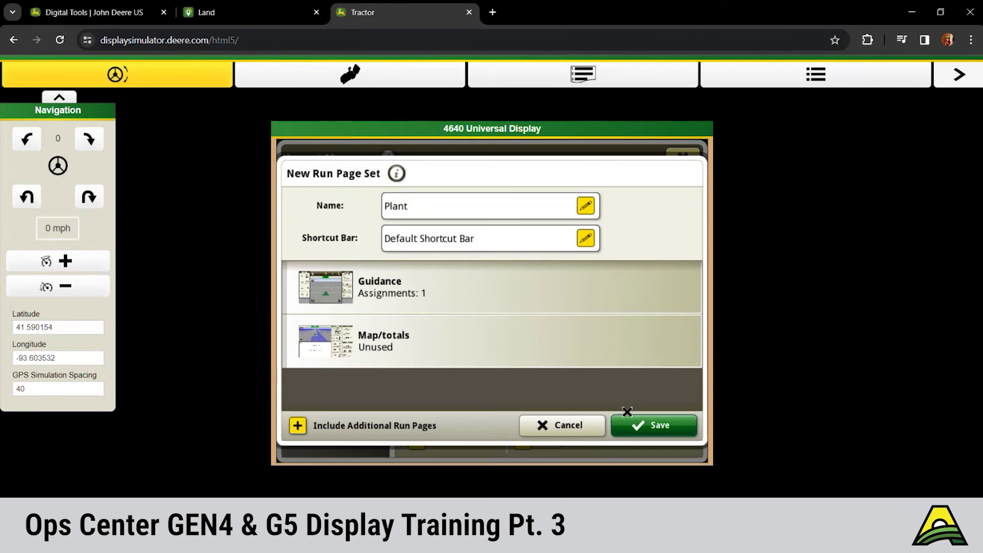
left_click(658, 430)
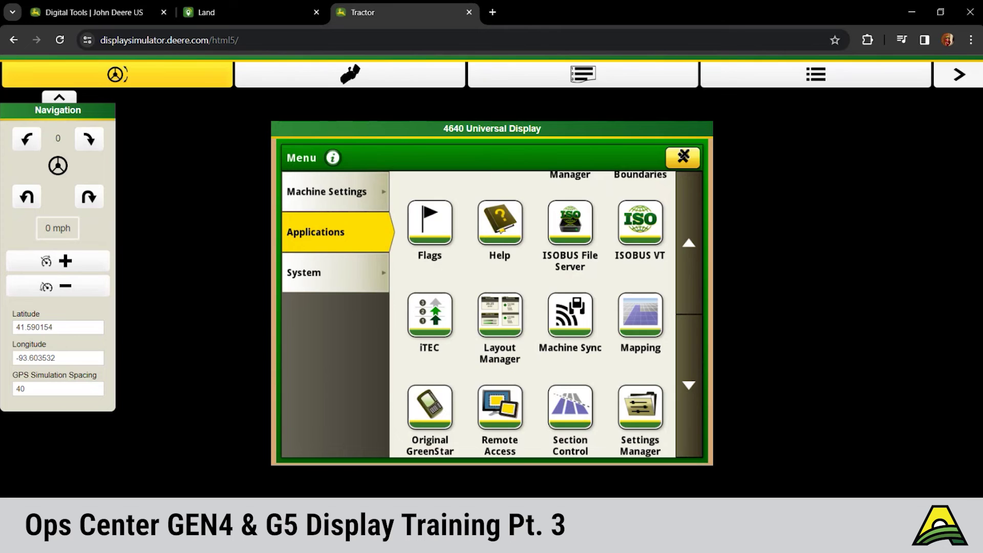
left_click(683, 156)
- Page through the run pages and make Plant the active run page set
left_click(683, 157)
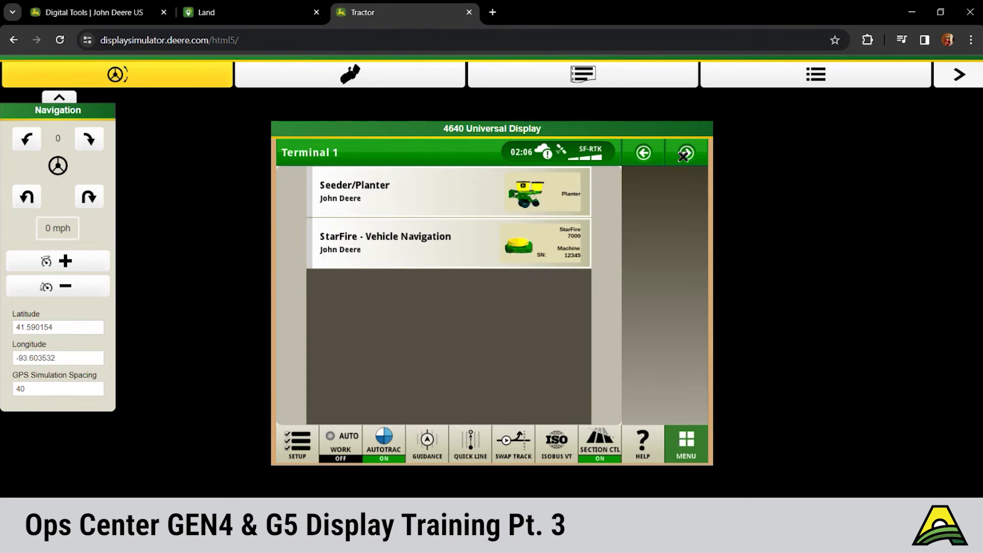
left_click(684, 156)
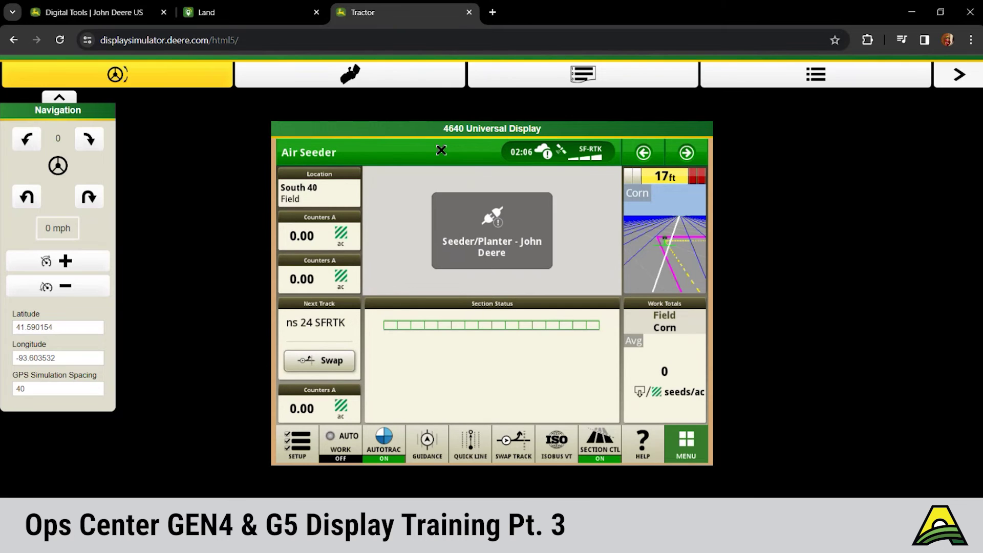
left_click(440, 150)
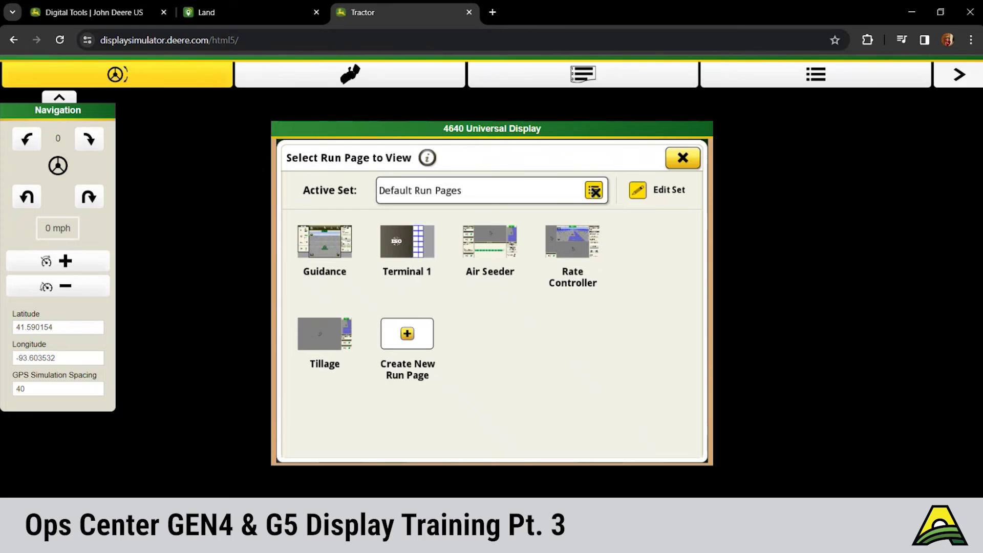
left_click(594, 191)
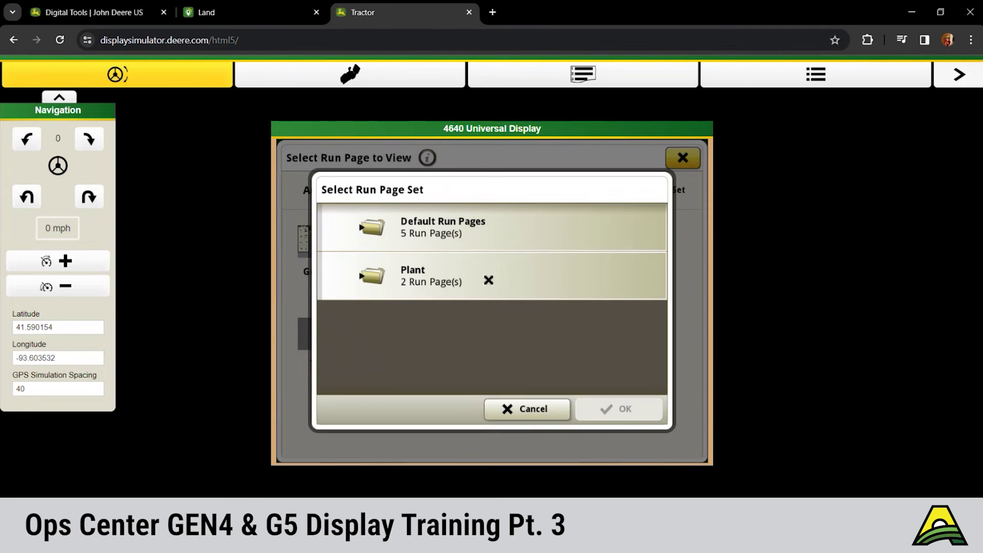
left_click(487, 280)
left_click(605, 409)
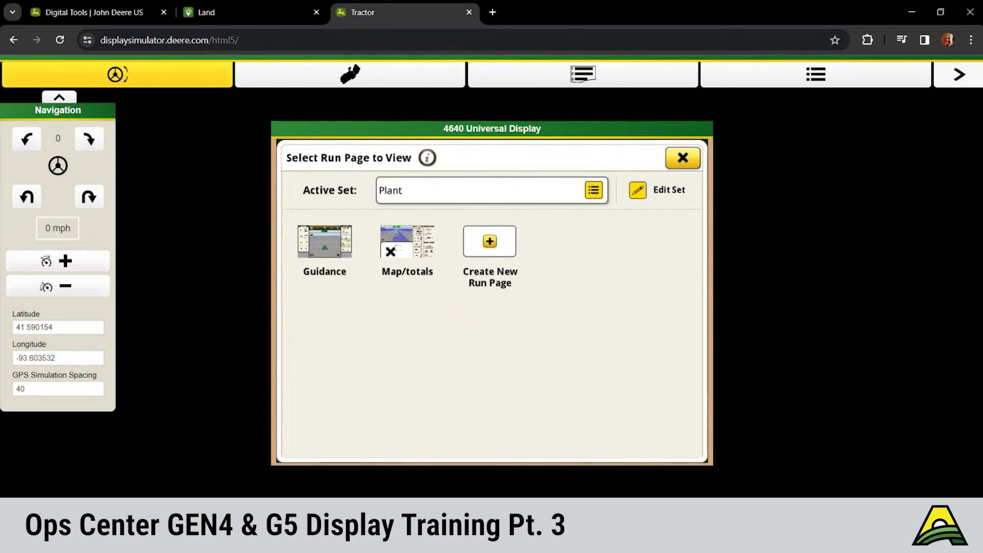
- View the Map/totals run page, then return to the Guidance run page
left_click(391, 251)
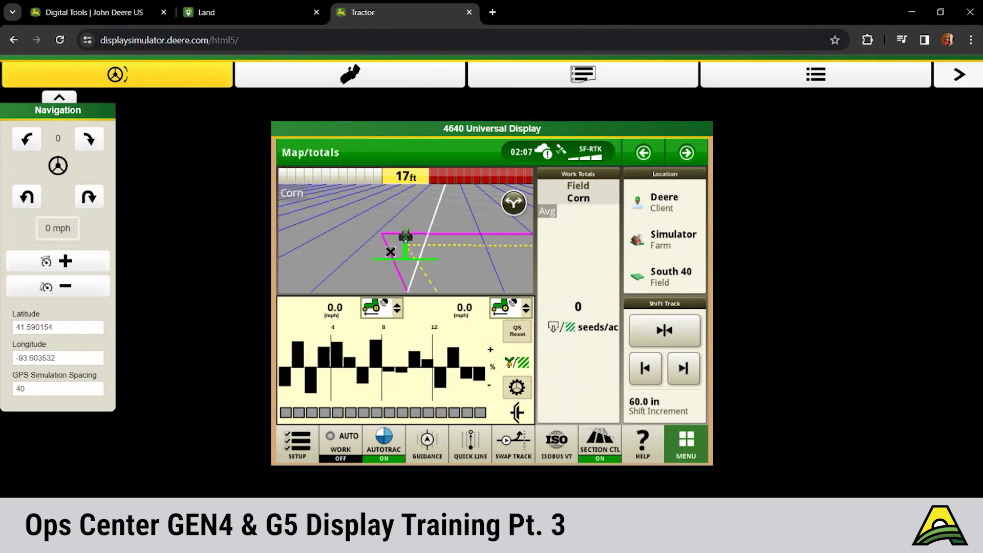
left_click(640, 163)
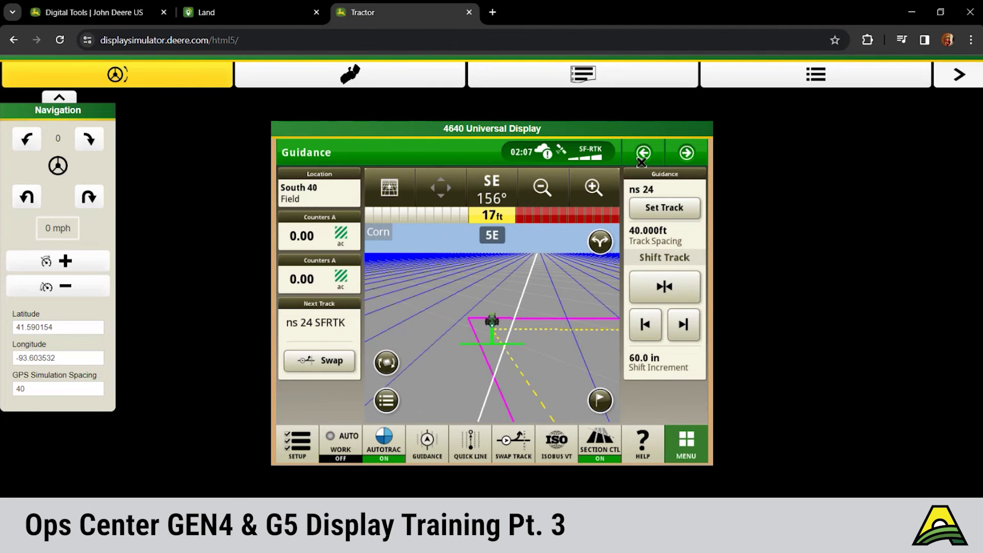
left_click(686, 445)
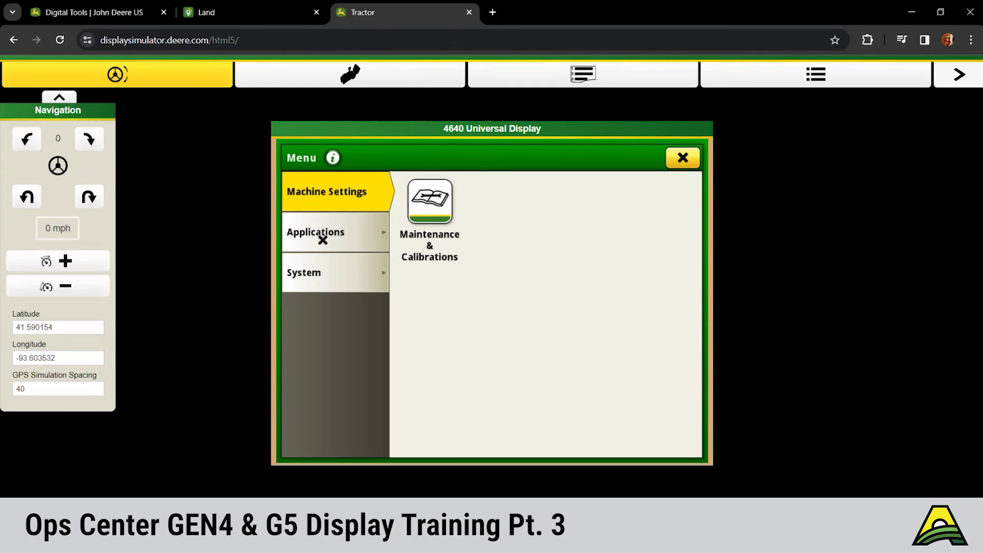
- Open Layout Manager from Applications and start editing the Default Shortcut Bar
left_click(323, 240)
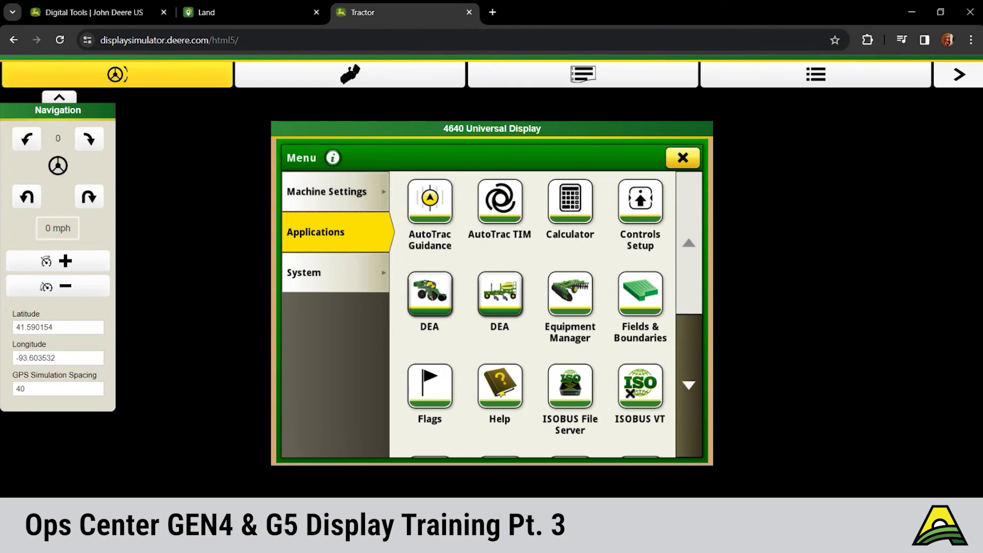
left_click(689, 385)
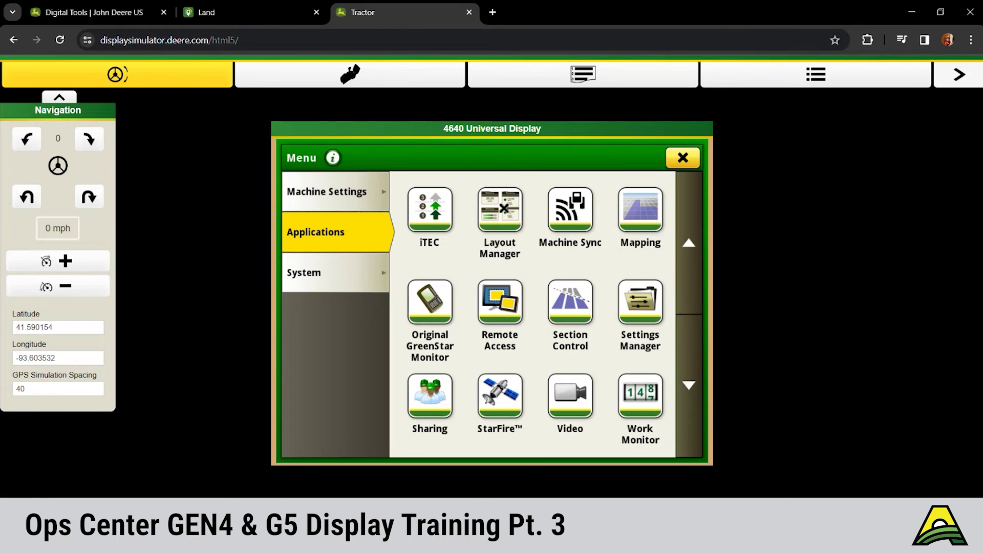
left_click(504, 208)
left_click(369, 245)
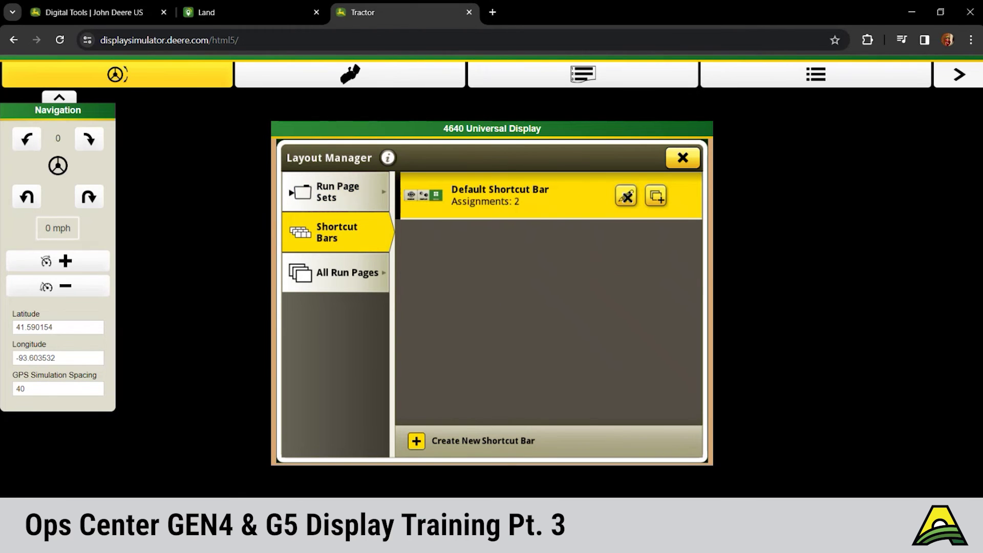
left_click(626, 196)
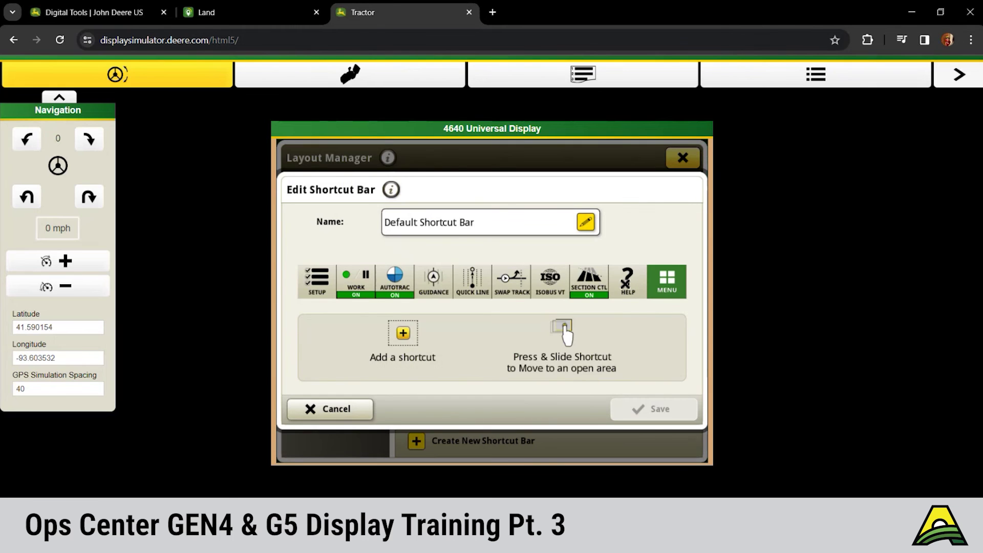
- Remove the HELP shortcut from the Default Shortcut Bar, freeing its slot
left_click(628, 280)
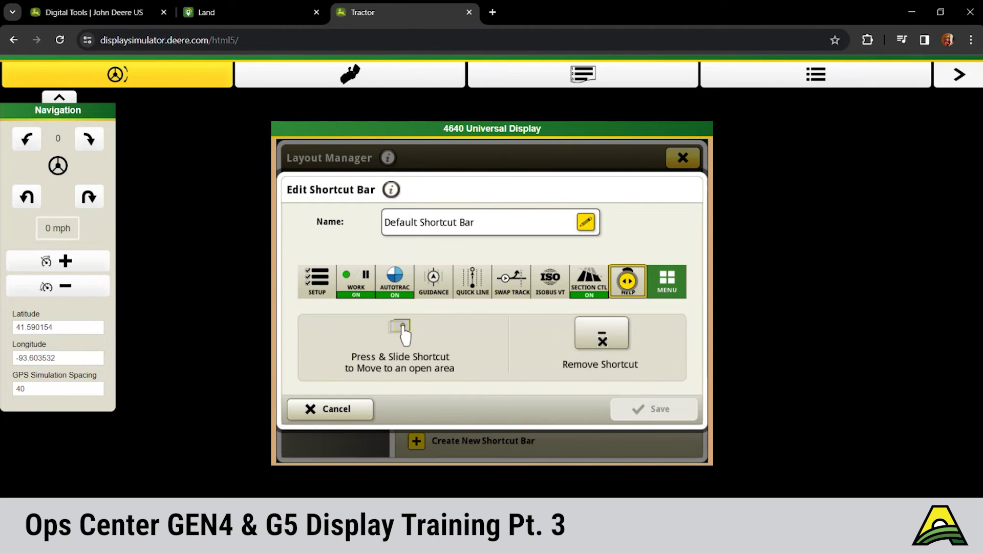
left_click(602, 340)
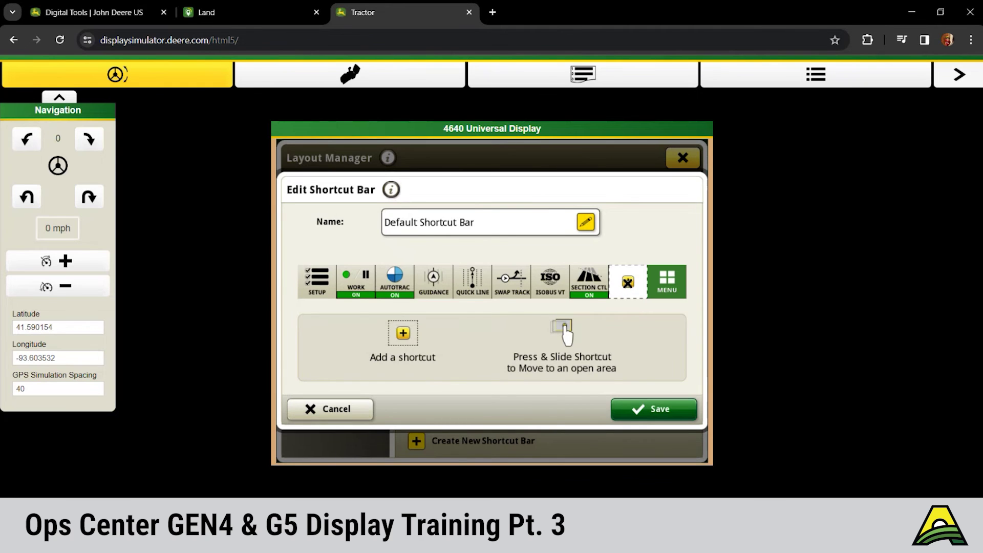
left_click(627, 281)
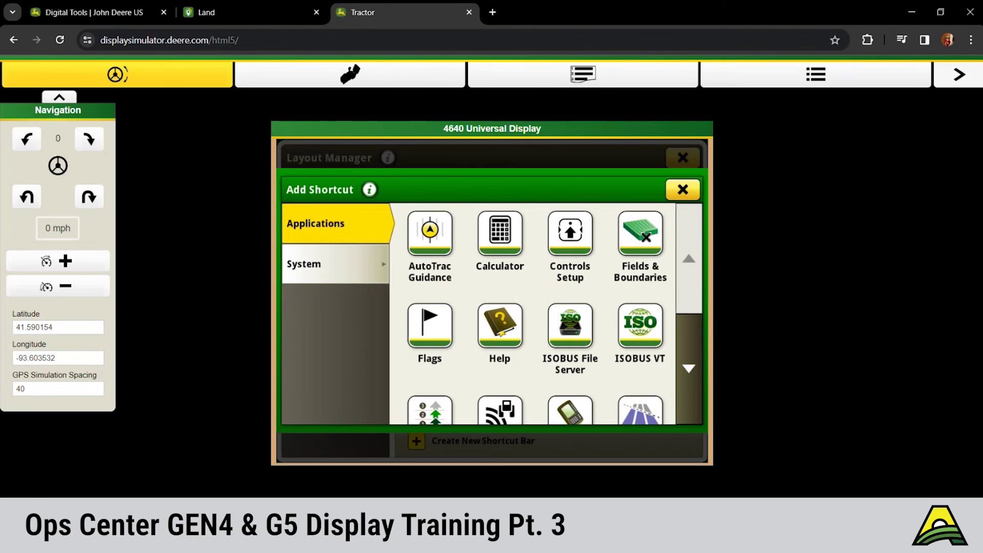
- Browse the Fields & Boundaries and Section Control shortcut options without adding any
left_click(645, 235)
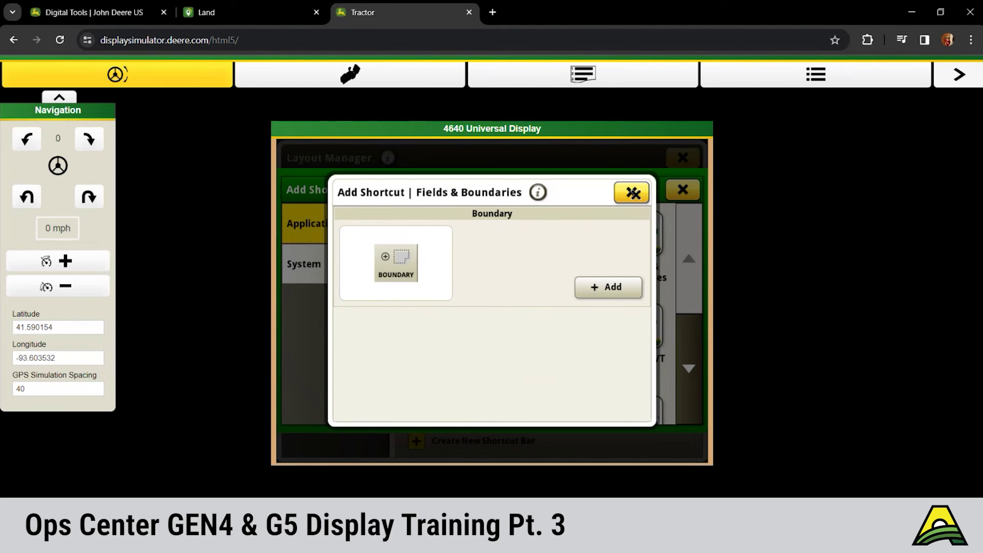
left_click(633, 194)
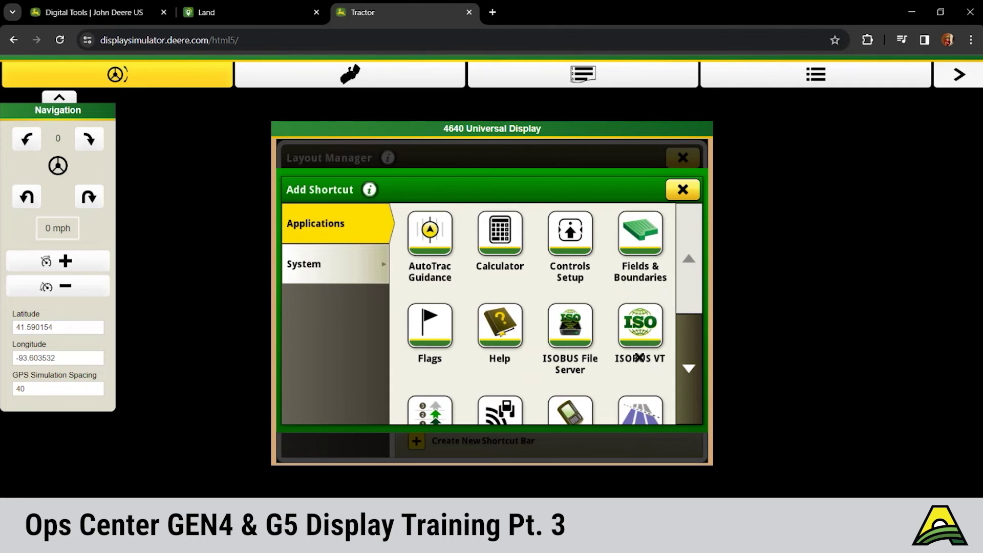
left_click(650, 392)
left_click(637, 363)
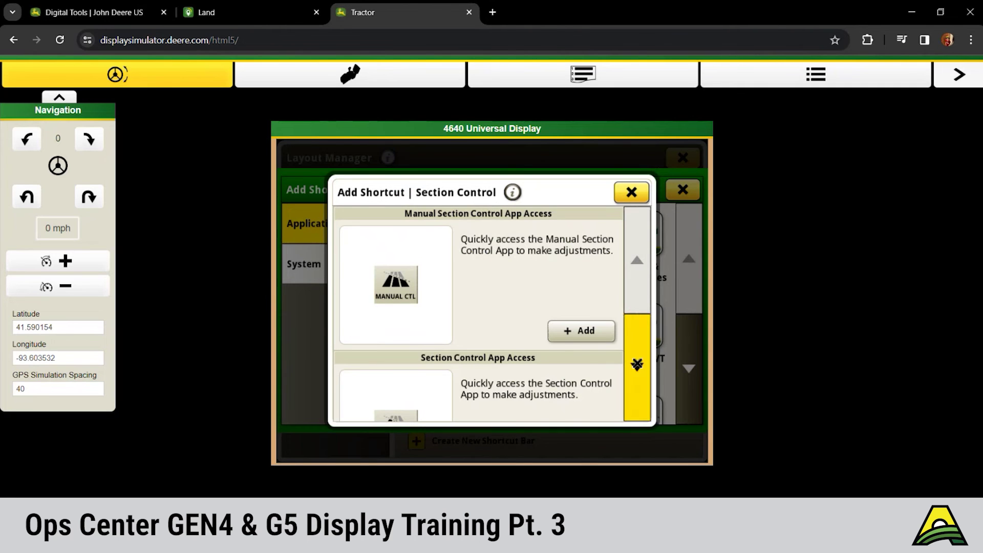
left_click(637, 363)
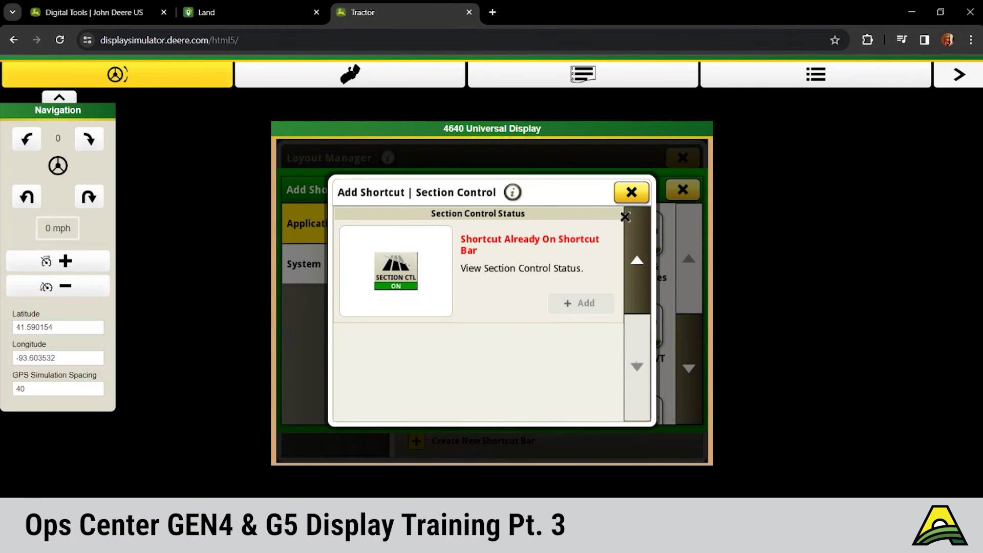
left_click(630, 193)
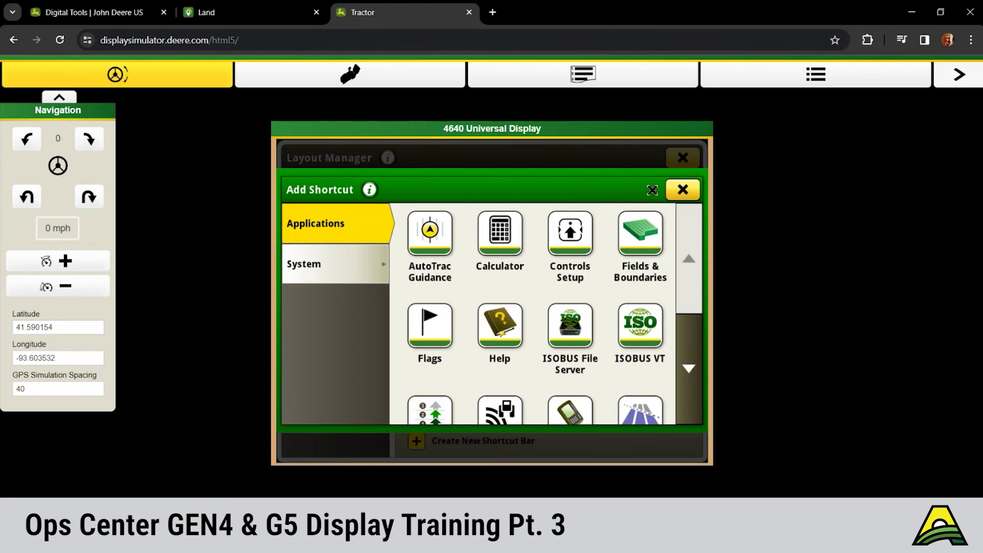
- Add the Boundary shortcut to the bar and save it
left_click(638, 237)
left_click(594, 287)
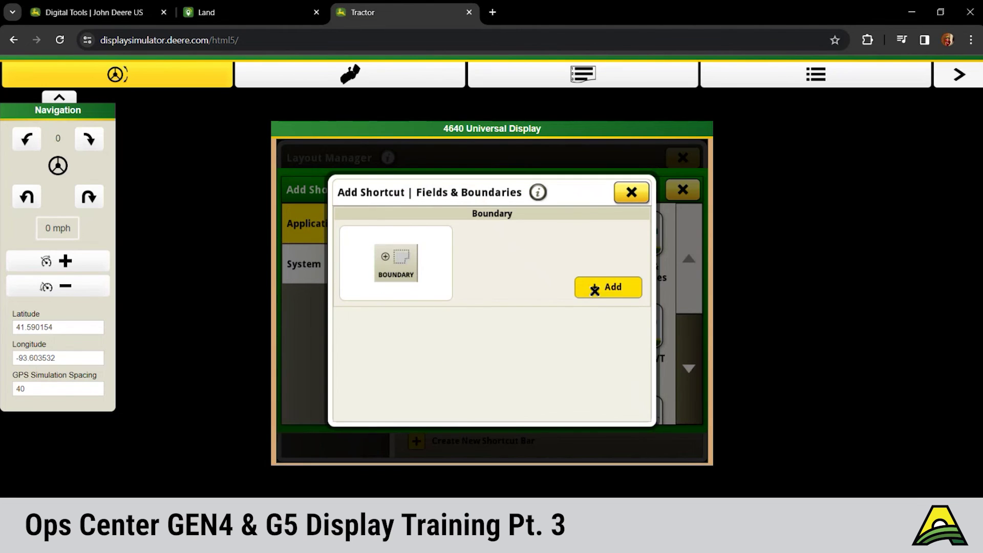
left_click(659, 409)
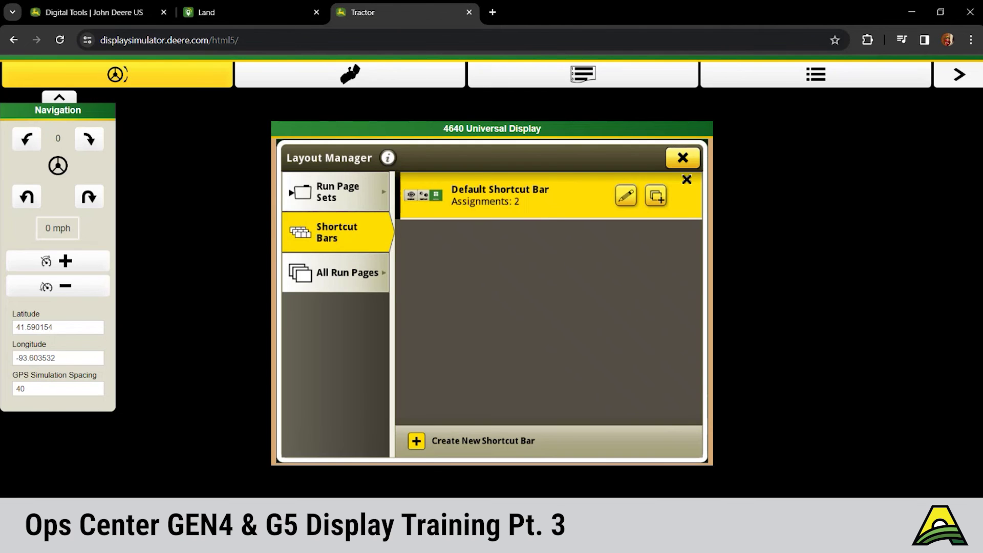
- Return to the Guidance page, try the new Boundary shortcut, and cancel it
left_click(672, 167)
left_click(672, 167)
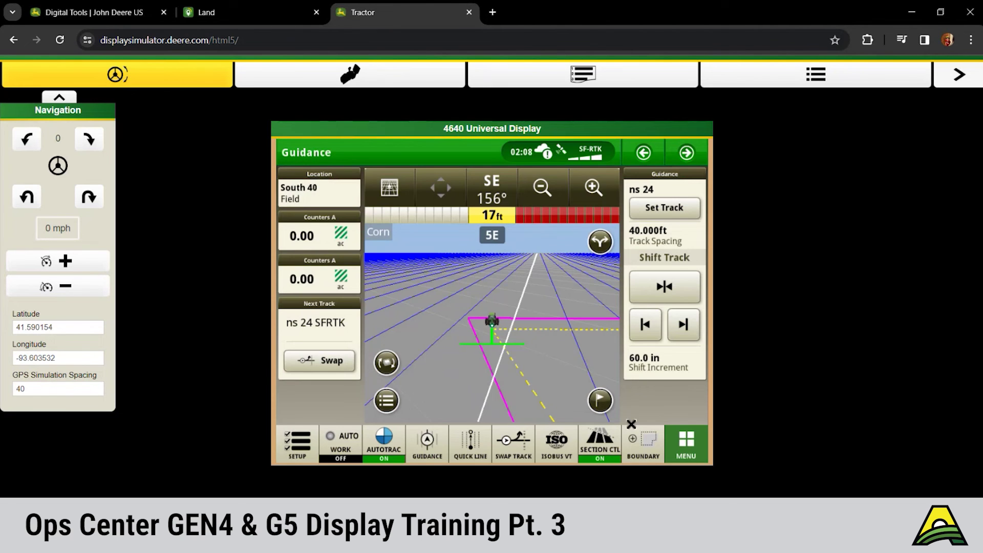
left_click(632, 435)
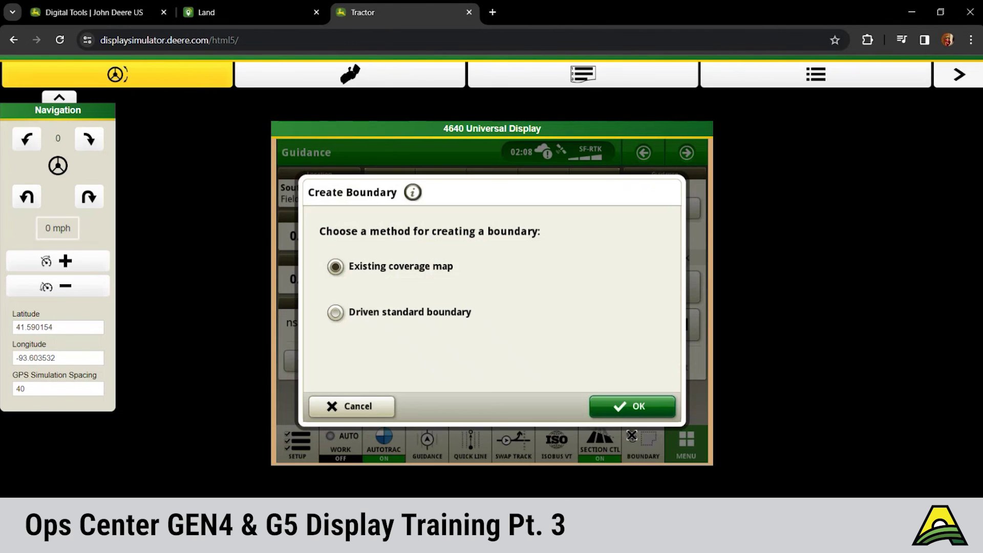
left_click(384, 408)
- Reopen Layout Manager and start editing the Default Shortcut Bar again
left_click(675, 447)
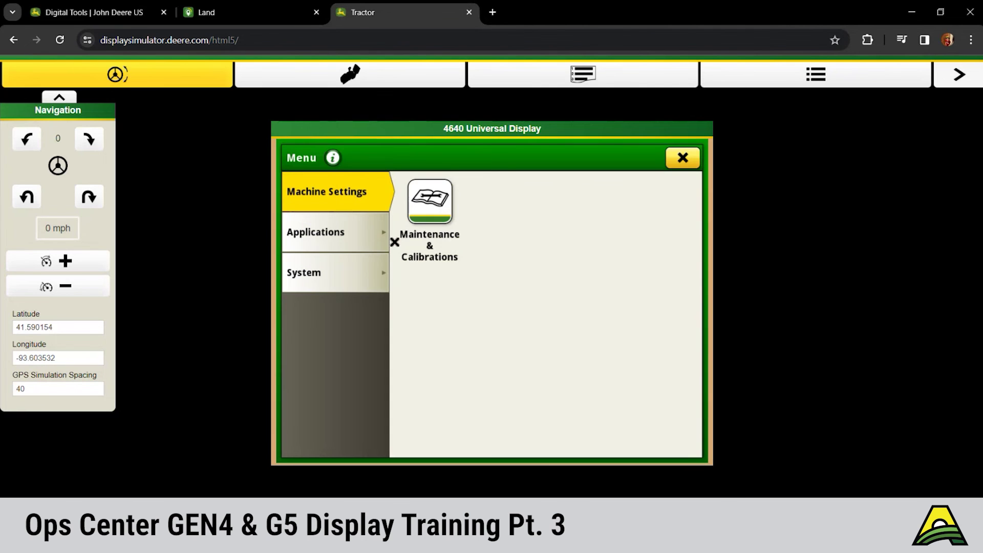
left_click(352, 228)
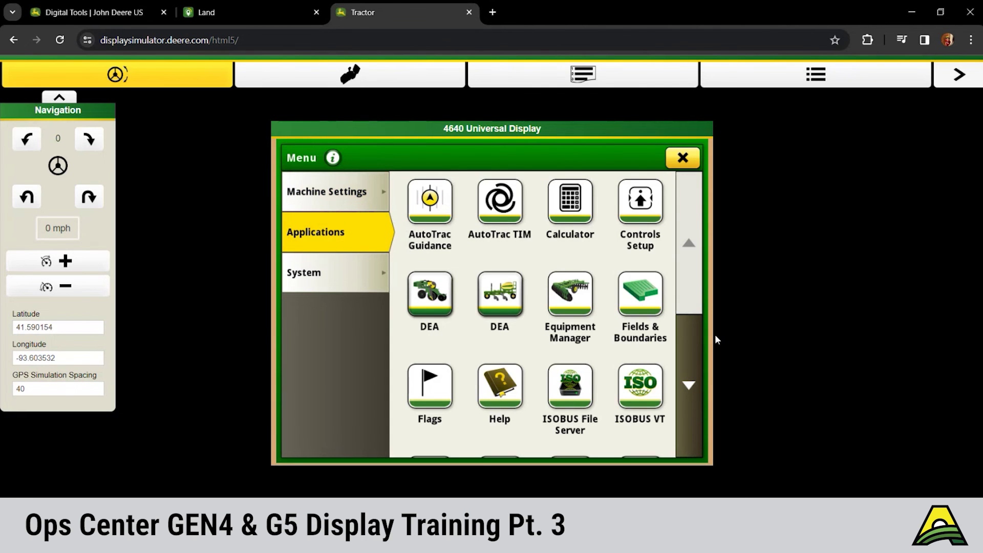
left_click(689, 397)
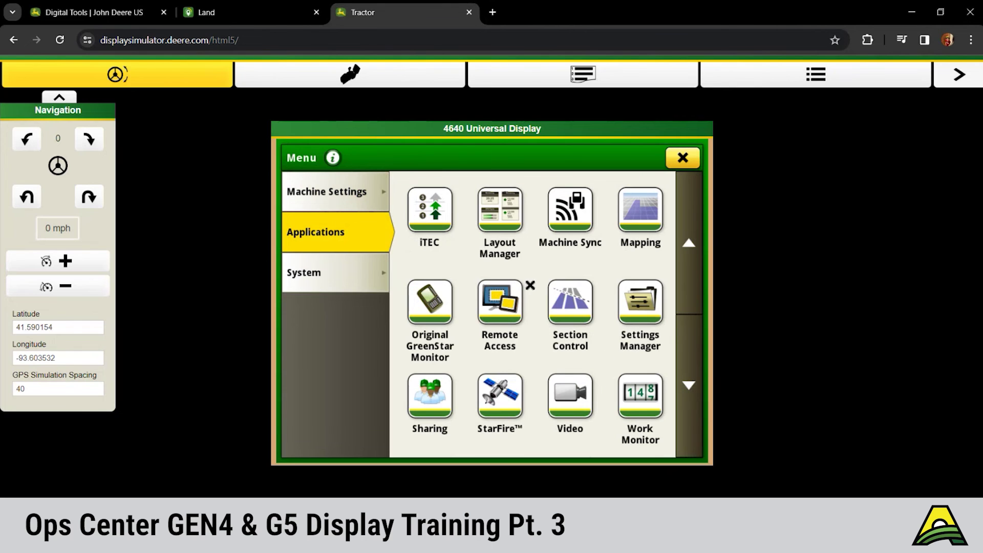
left_click(501, 218)
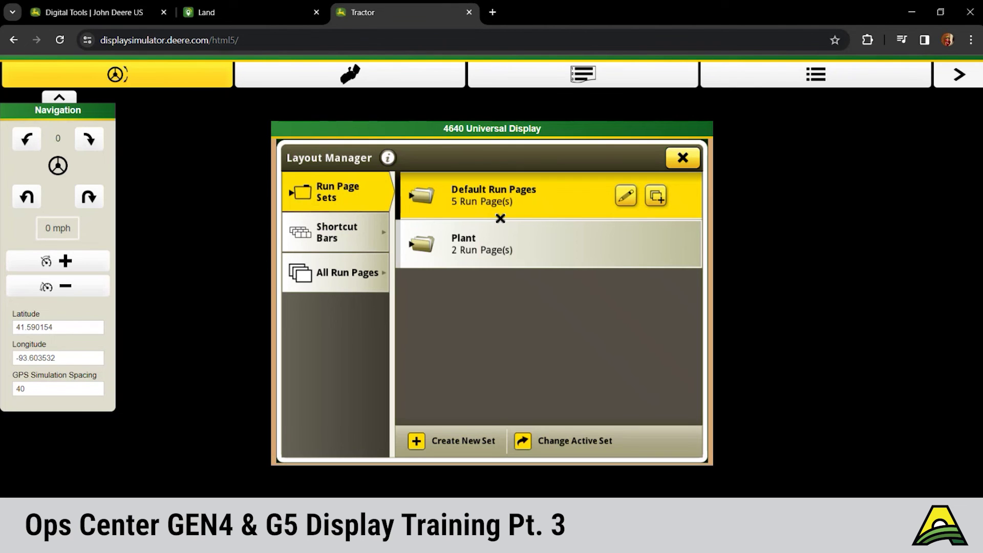
left_click(390, 239)
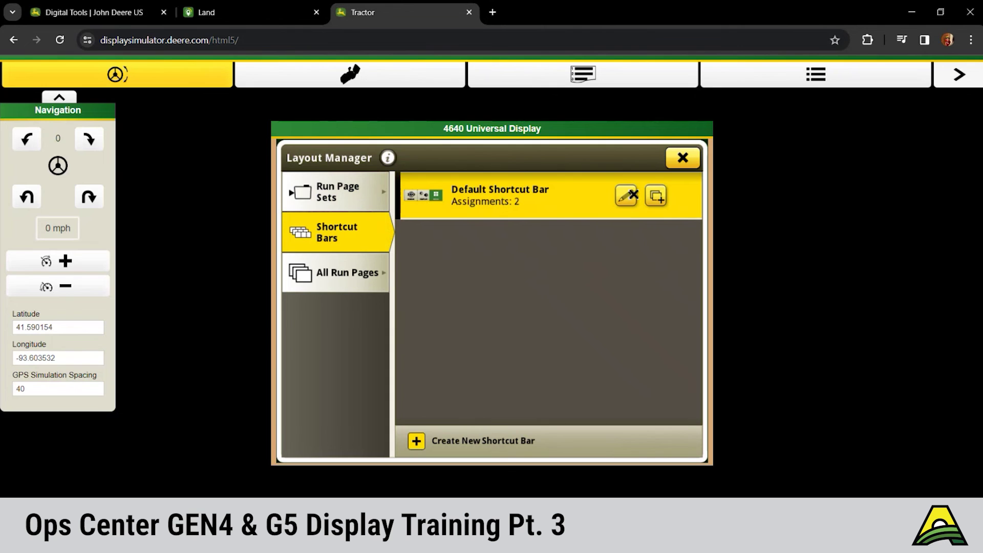
left_click(633, 193)
- Remove the Boundary shortcut, browse for Section Control, then switch to Operations Center
left_click(614, 291)
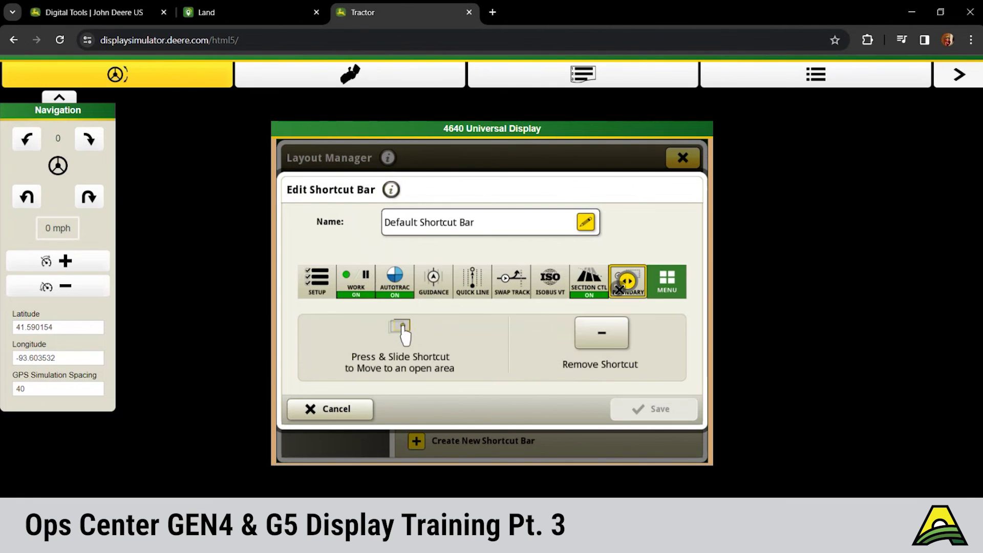
left_click(602, 333)
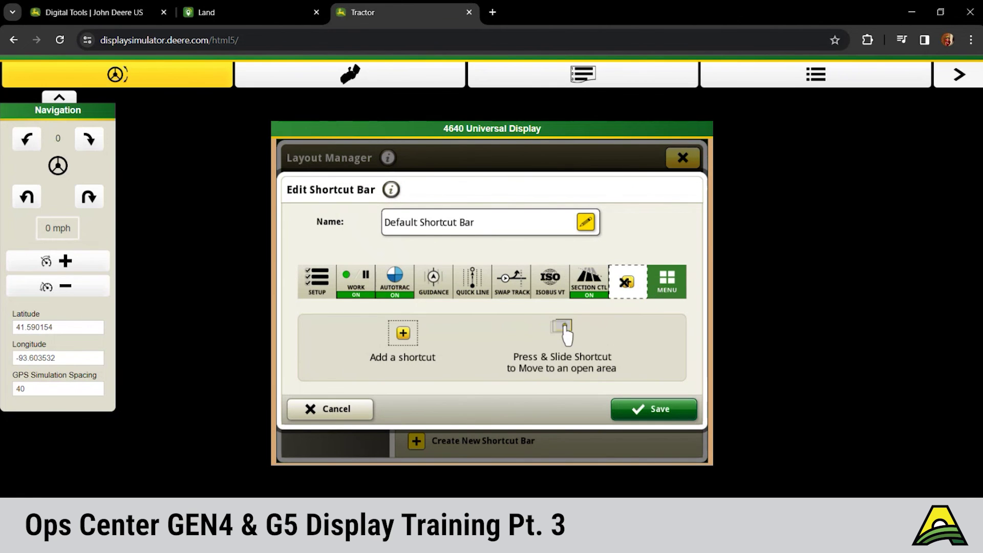
left_click(628, 282)
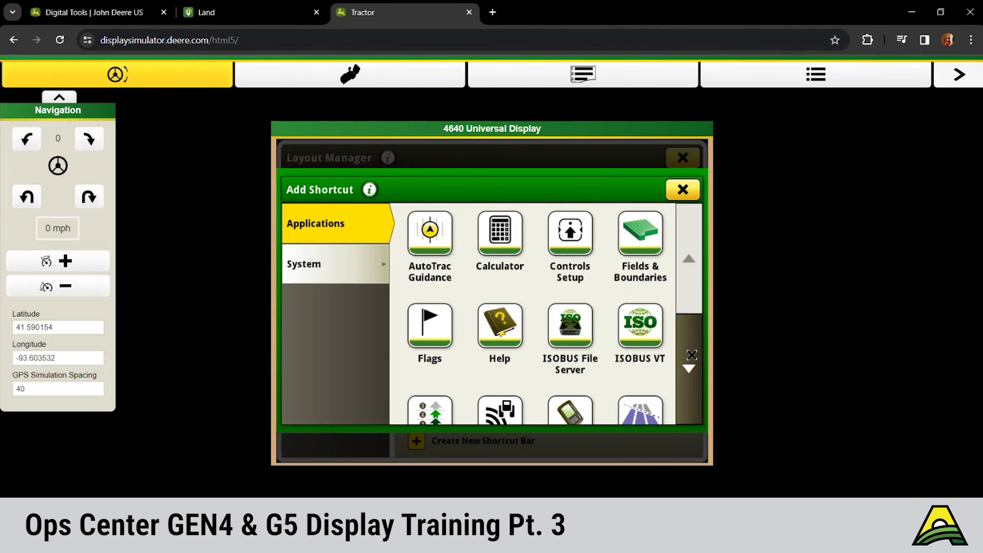
left_click(691, 354)
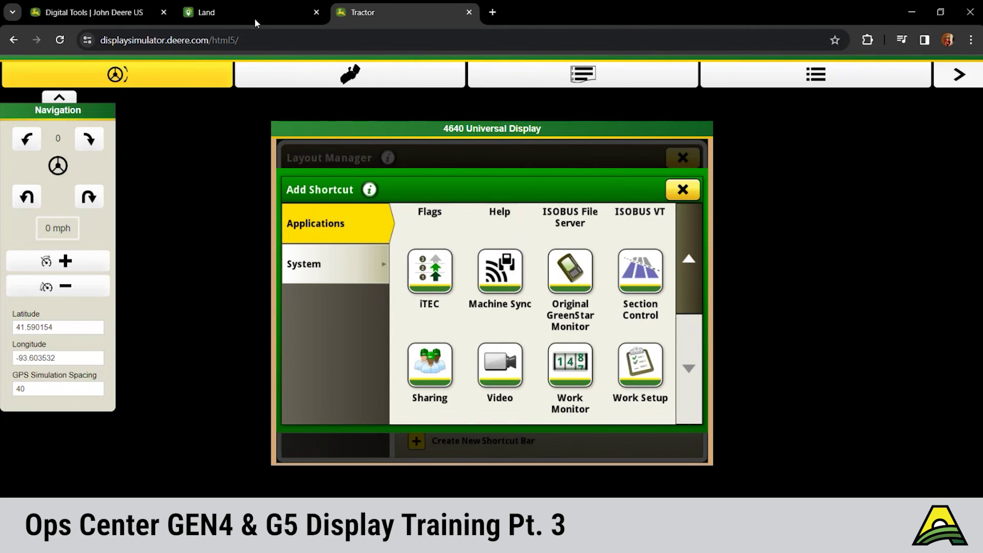
left_click(244, 9)
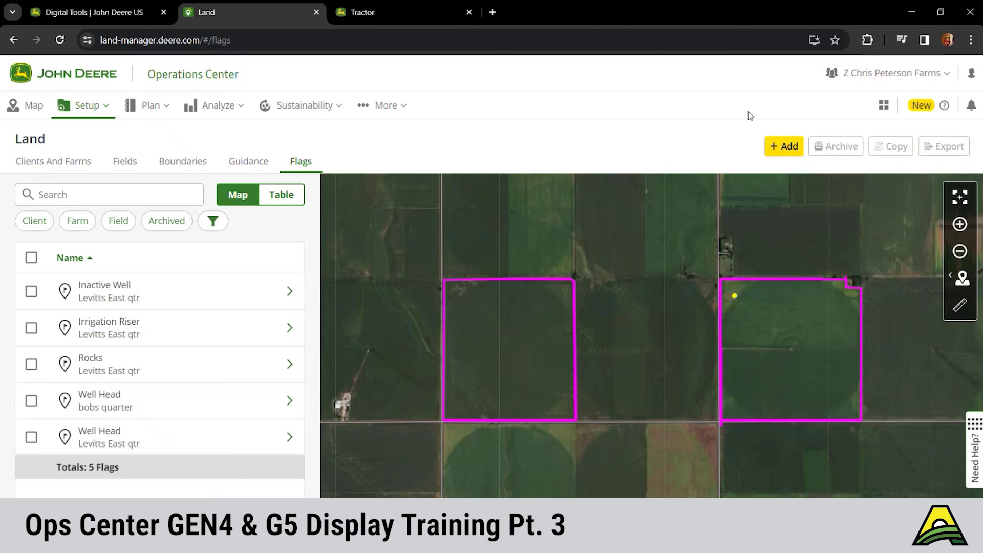
- Check the Operations Center help options, then return to the display simulator
left_click(948, 114)
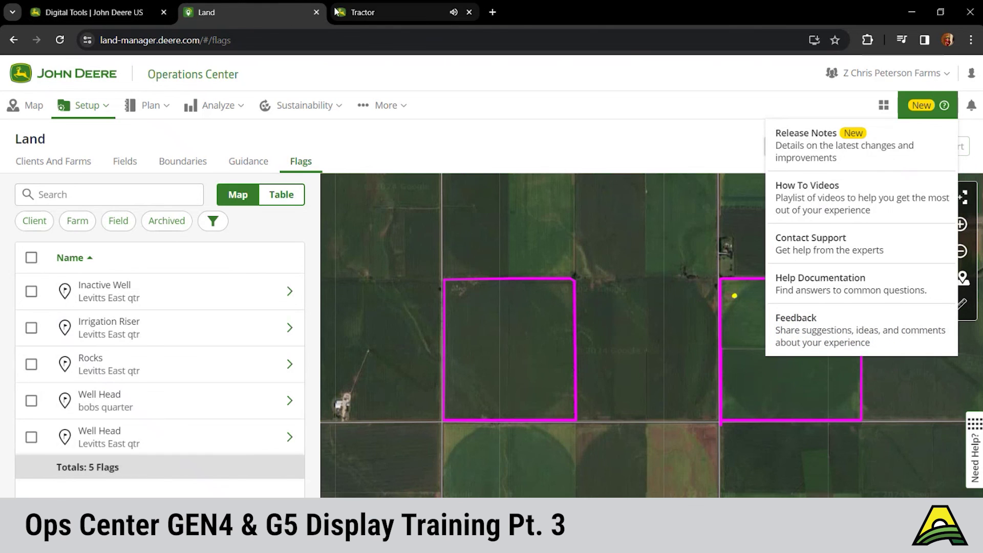
left_click(360, 13)
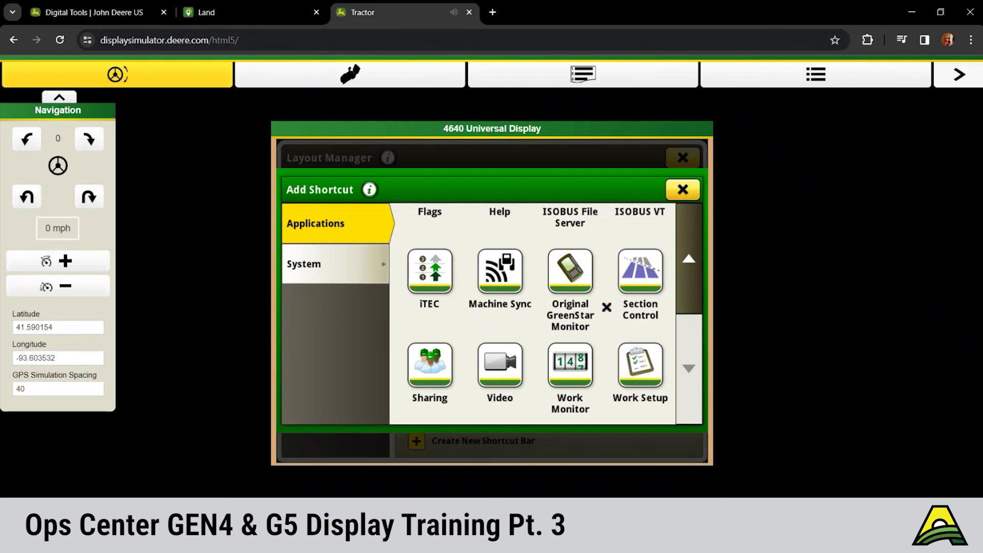
- Add the Section Control App Access shortcut to the Default Shortcut Bar and save
left_click(618, 271)
left_click(643, 342)
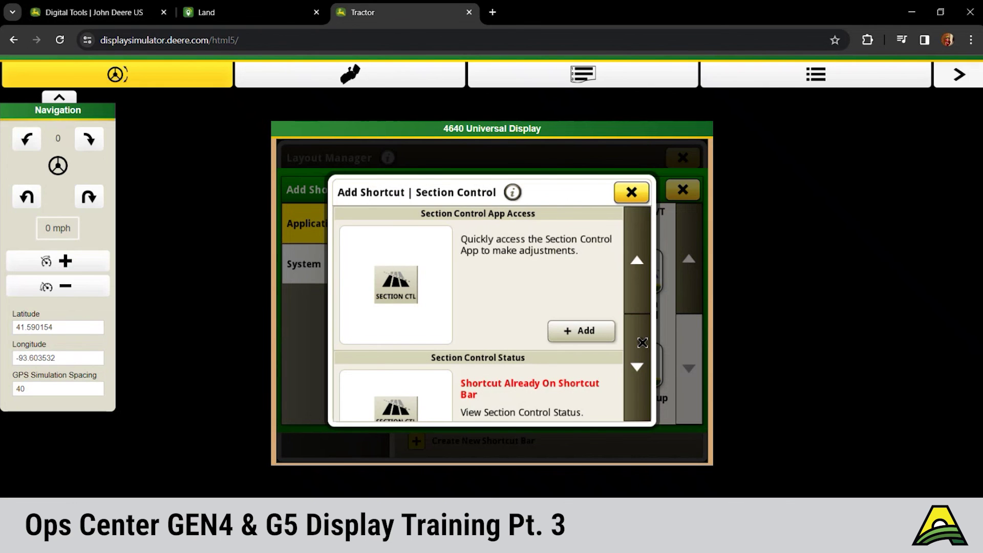
left_click(643, 343)
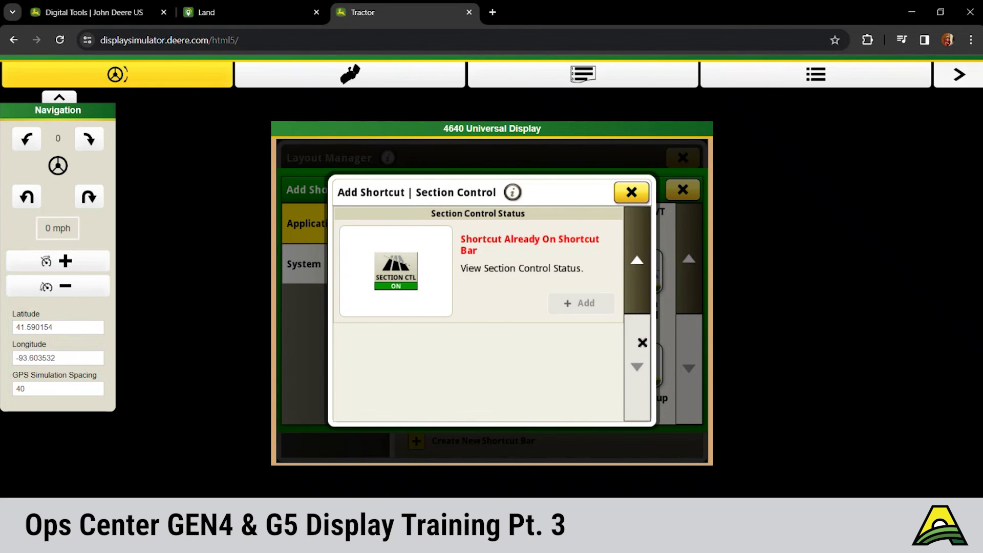
left_click(639, 307)
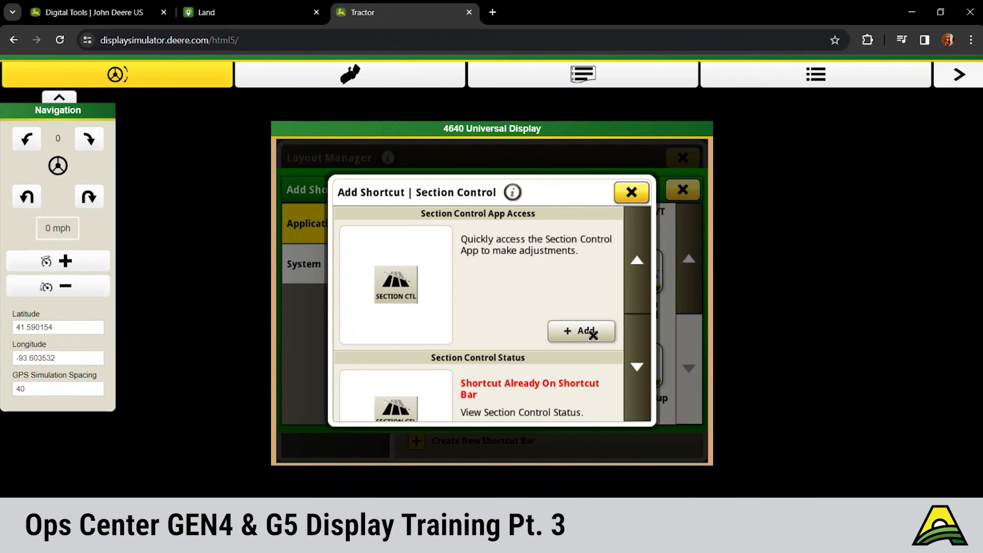
left_click(592, 332)
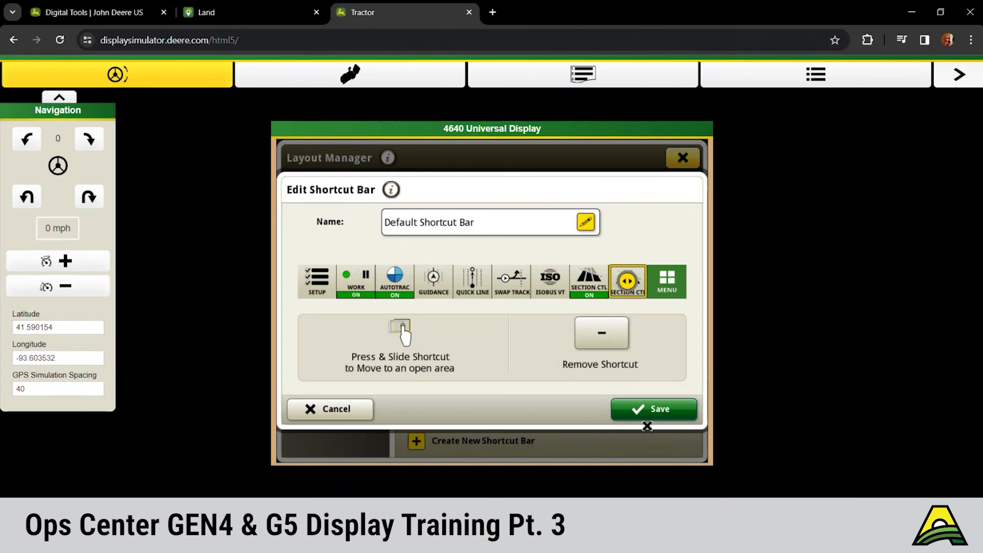
left_click(644, 409)
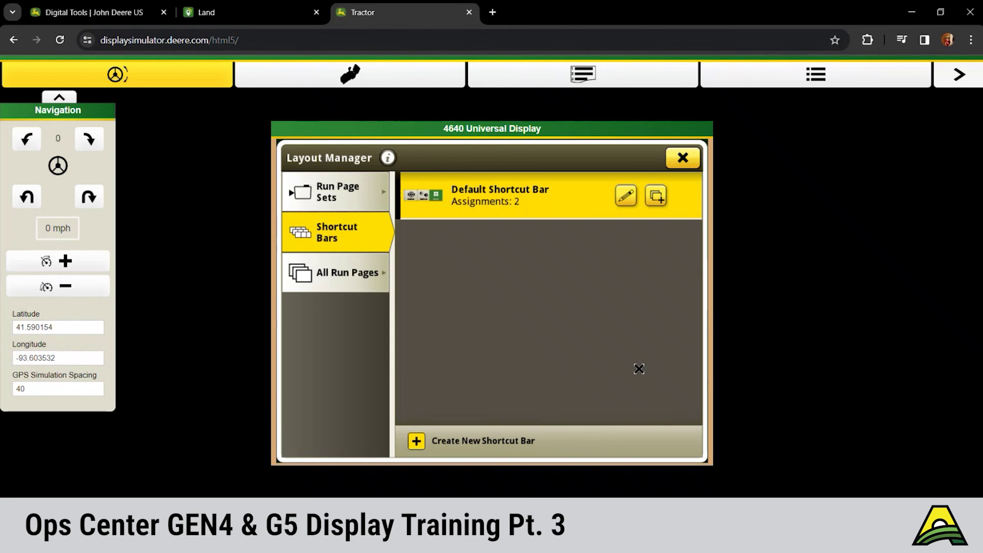
- Test the SECTION CTL shortcut from the Guidance page, toggling headland control on and off
left_click(684, 161)
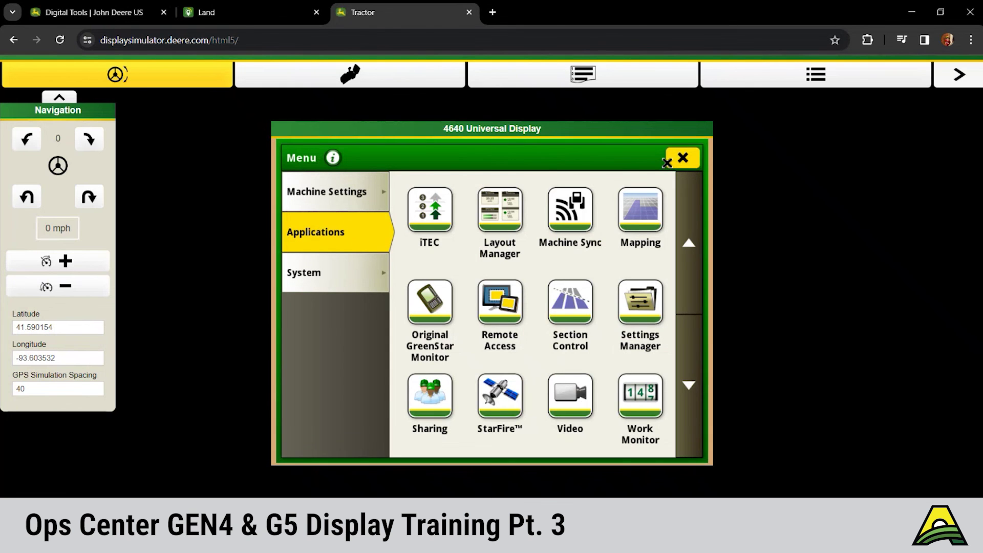
left_click(666, 162)
left_click(629, 449)
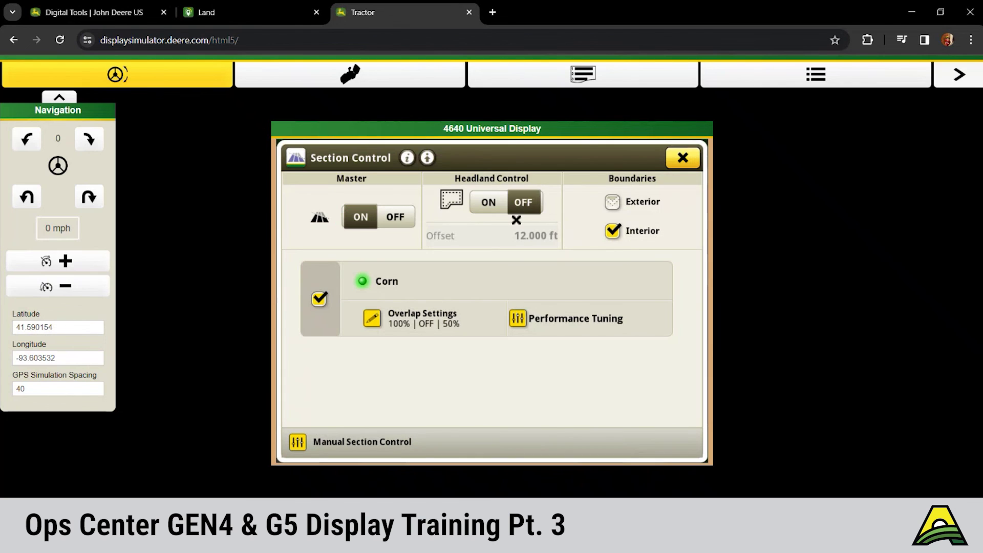
left_click(512, 203)
left_click(513, 204)
left_click(683, 159)
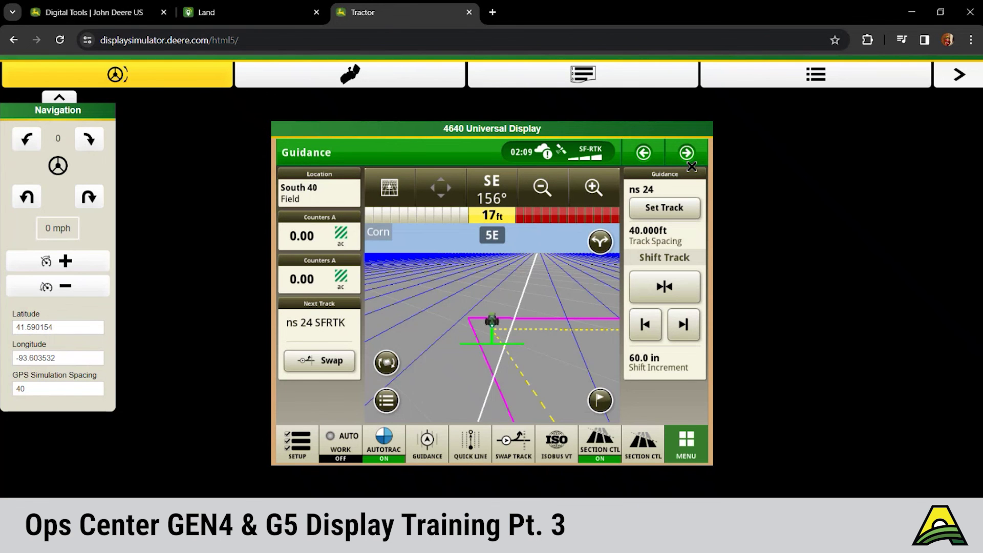